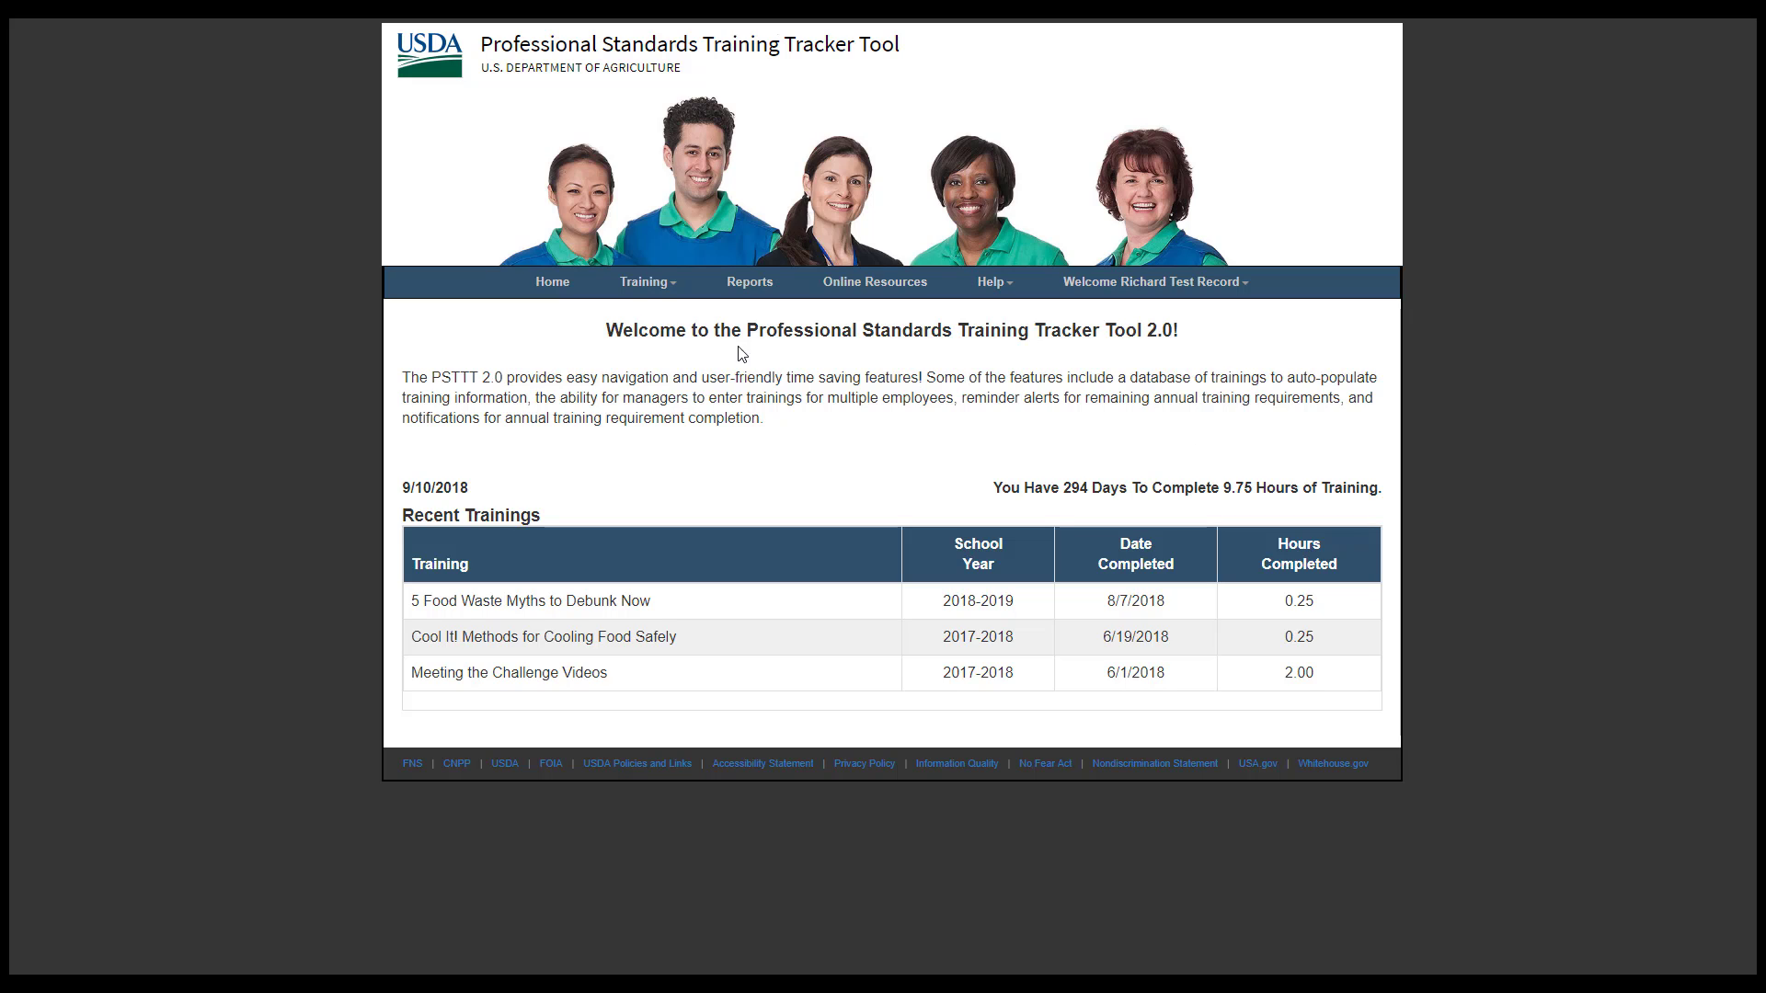
- Start a new training entry for "Fresh Fruit and Vegetable Program Webinar", found by "fresh", and select all its key area combinations
{"action": "left_click", "coordinate": [643, 287]}
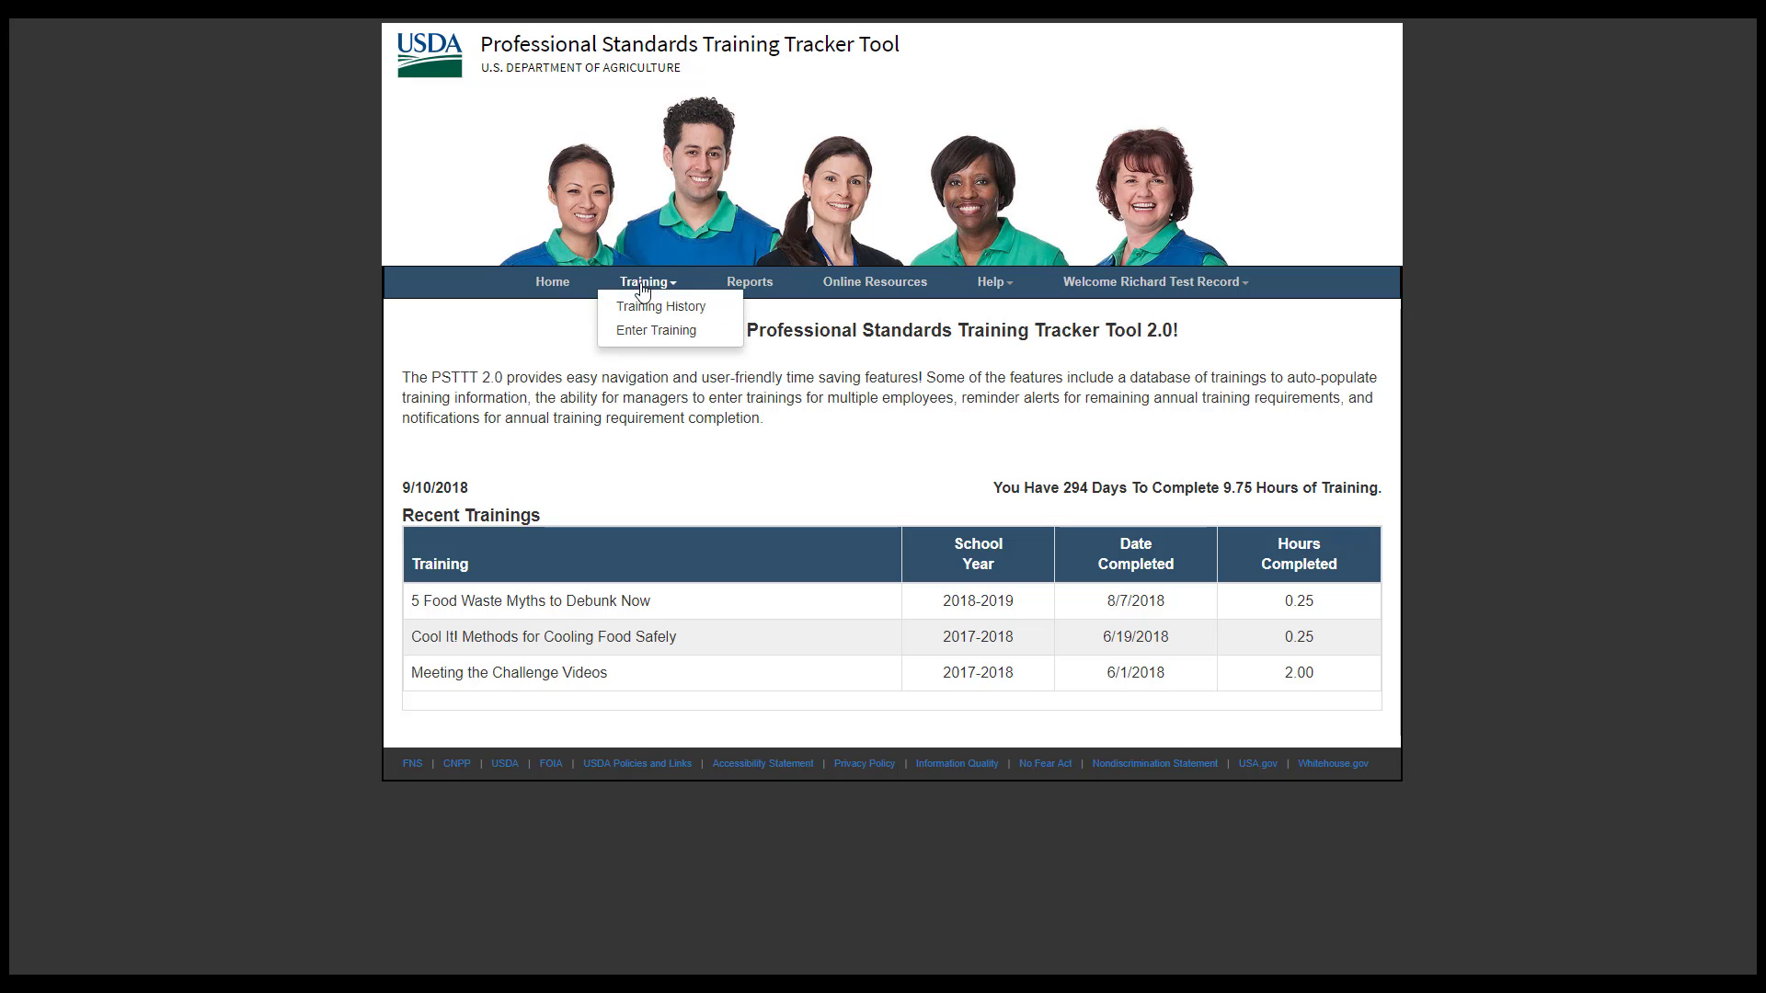
{"action": "left_click", "coordinate": [648, 333]}
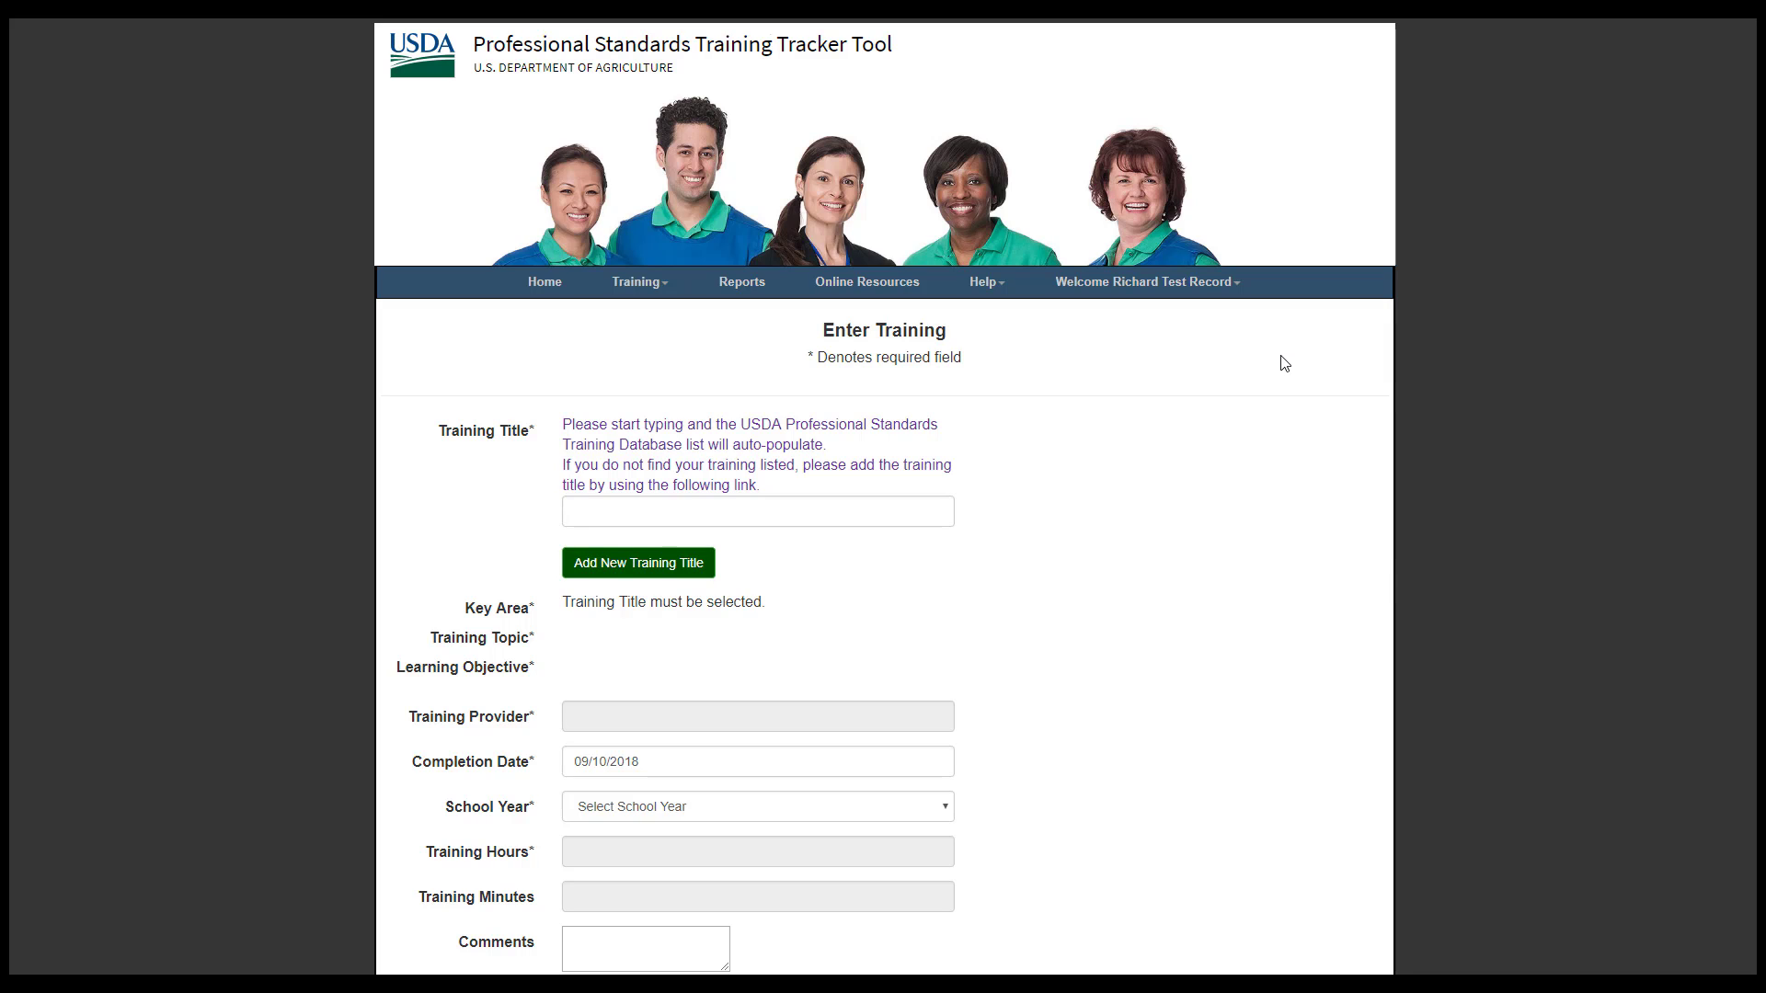
{"action": "left_click", "coordinate": [829, 513]}
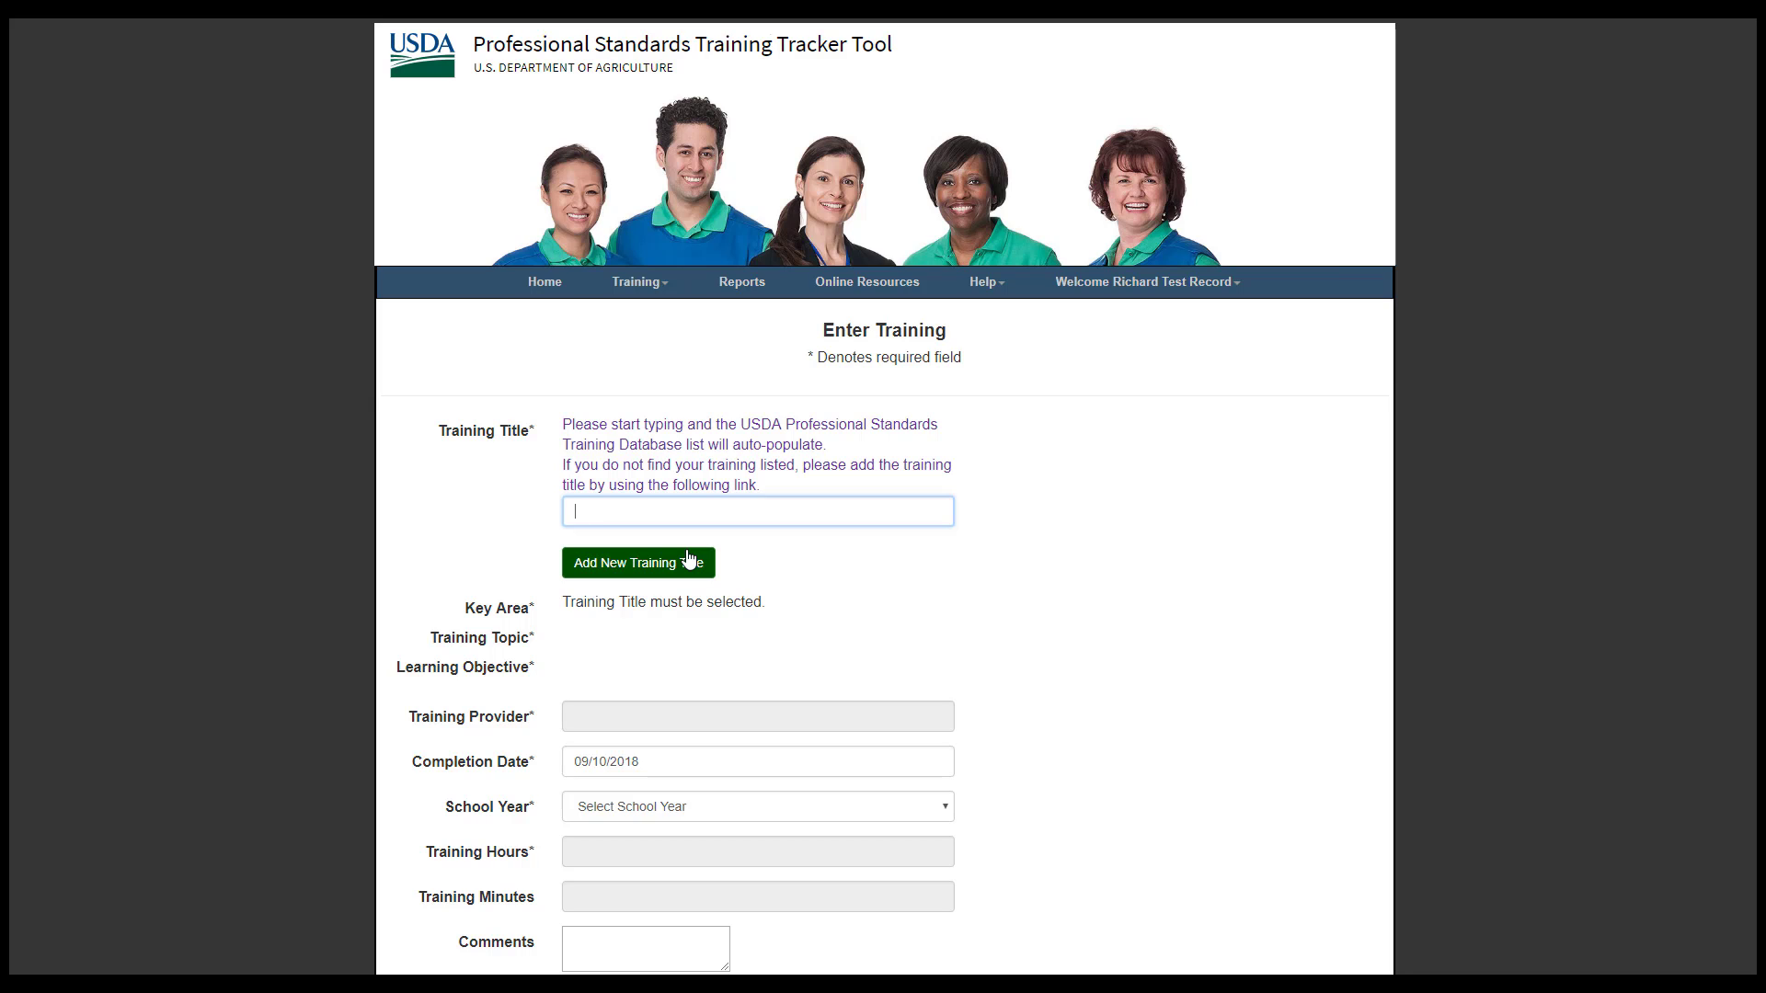
{"action": "left_click", "coordinate": [621, 570]}
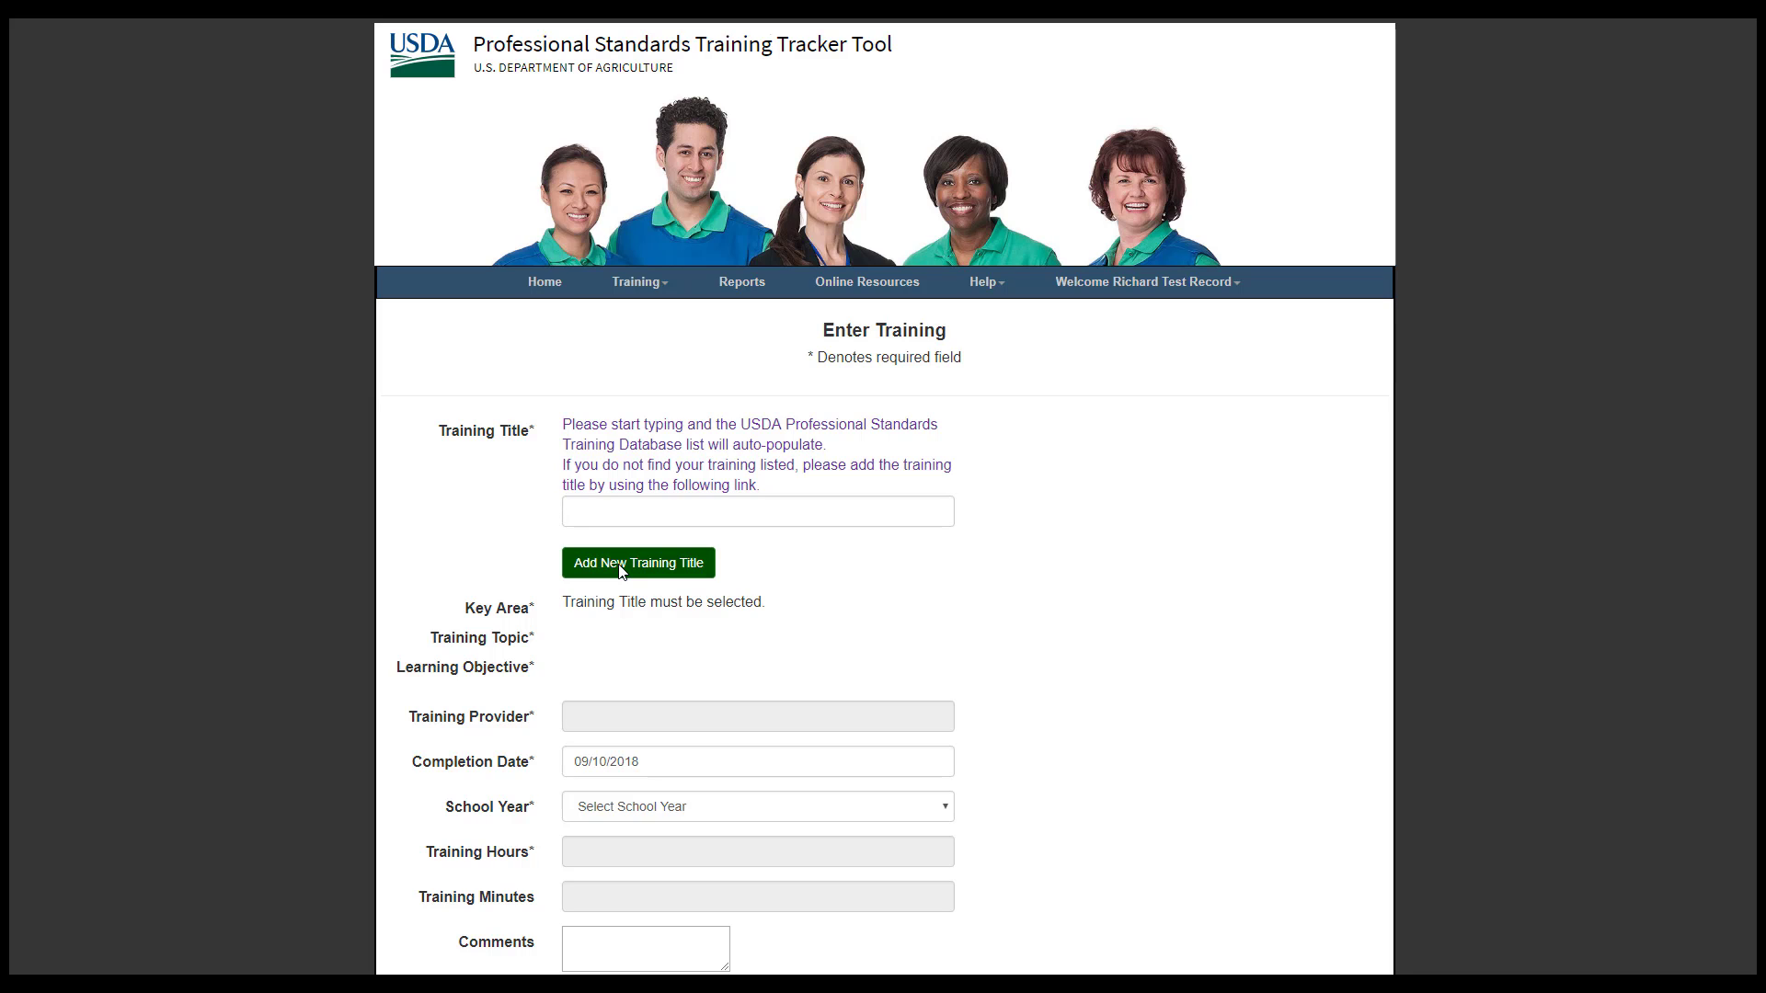
{"action": "left_click", "coordinate": [597, 512]}
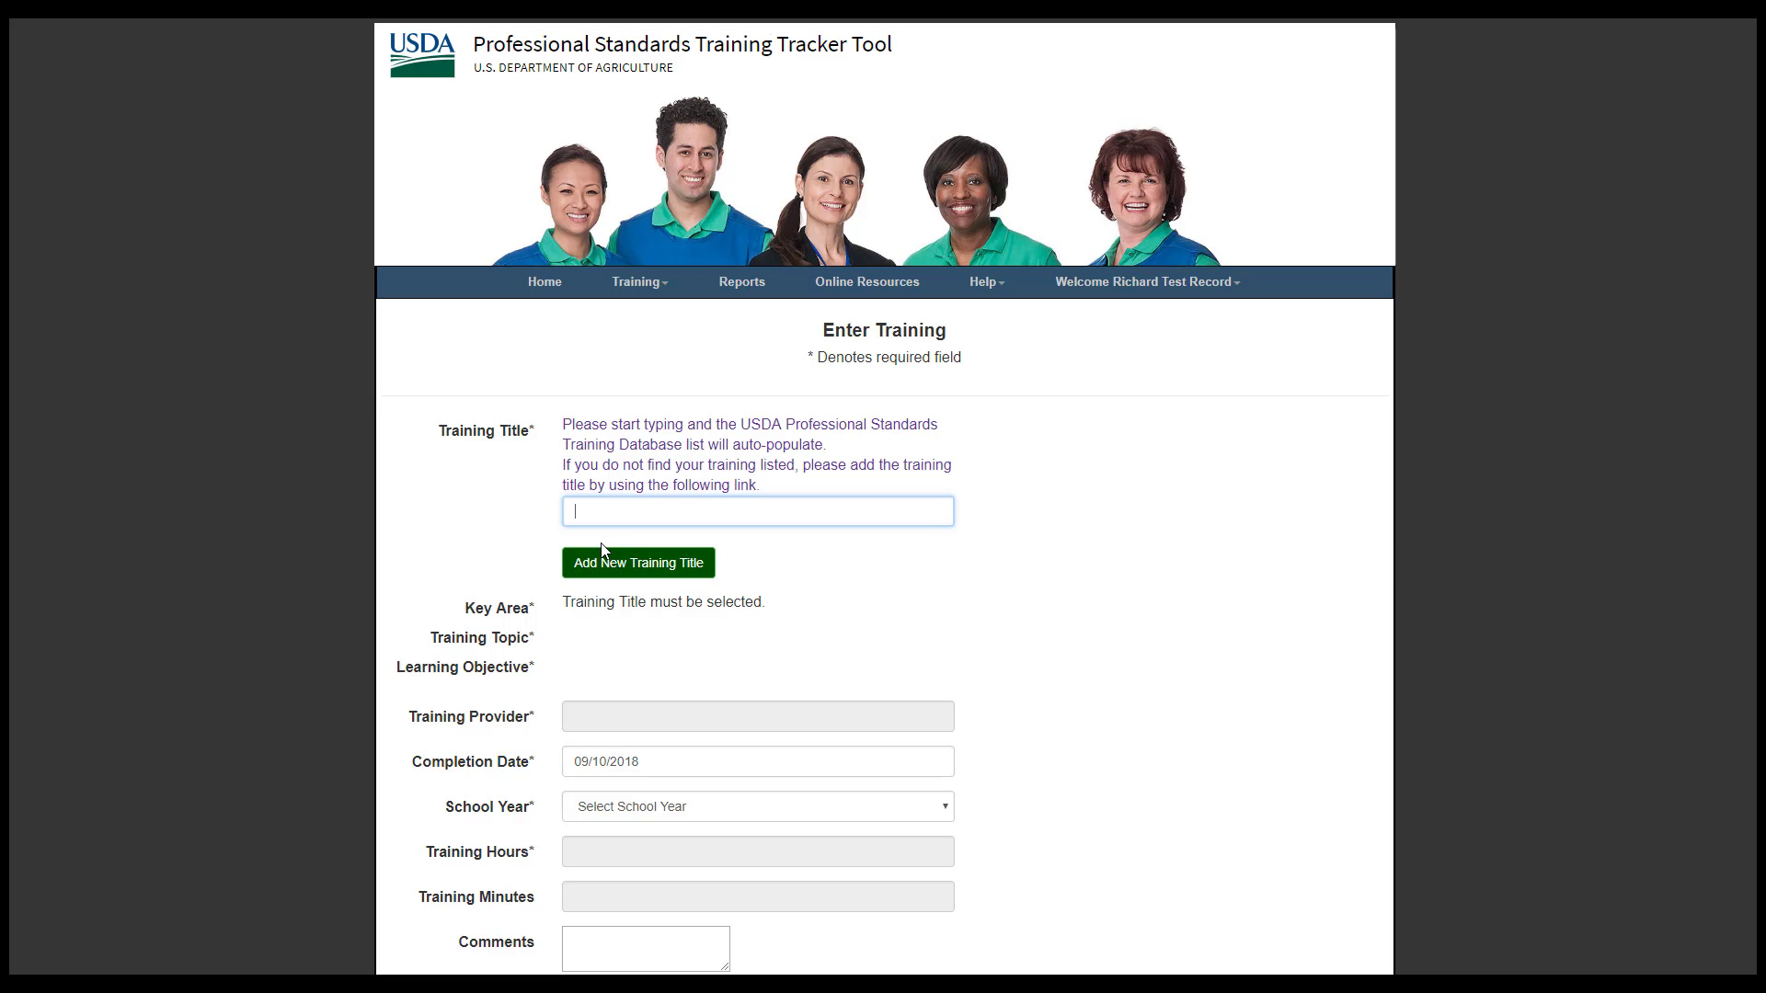
{"action": "type", "text": "fresh"}
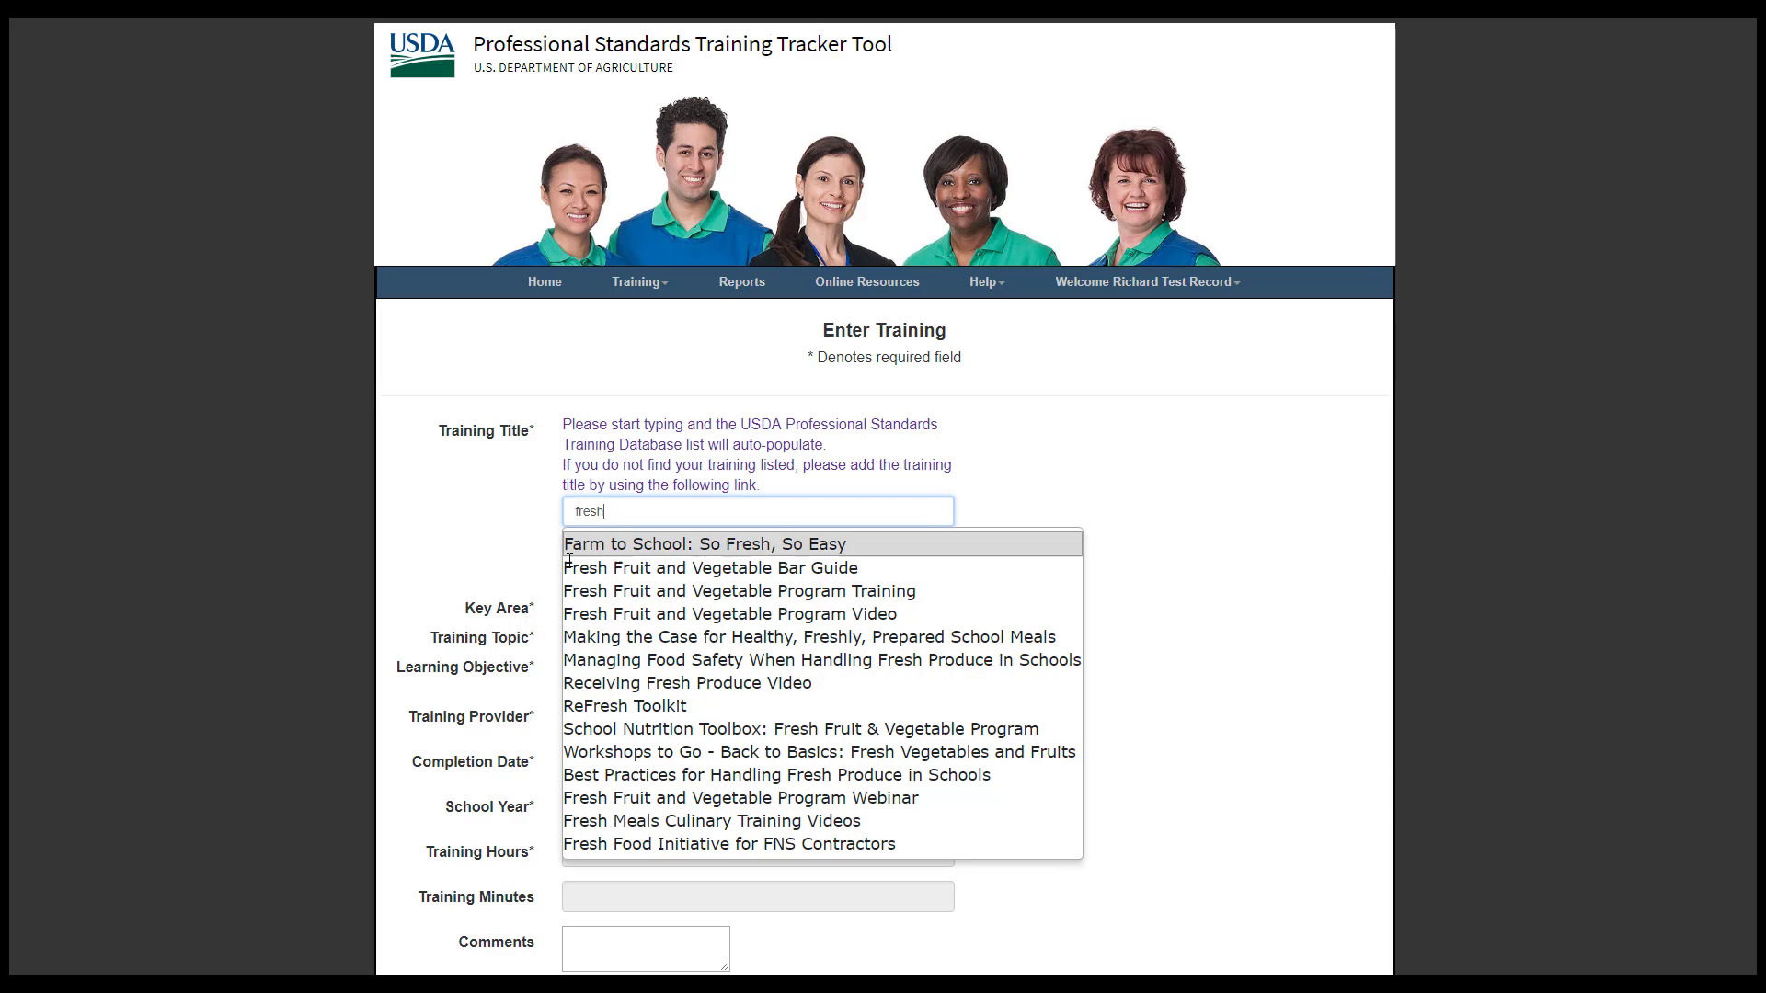
{"action": "left_click", "coordinate": [641, 796]}
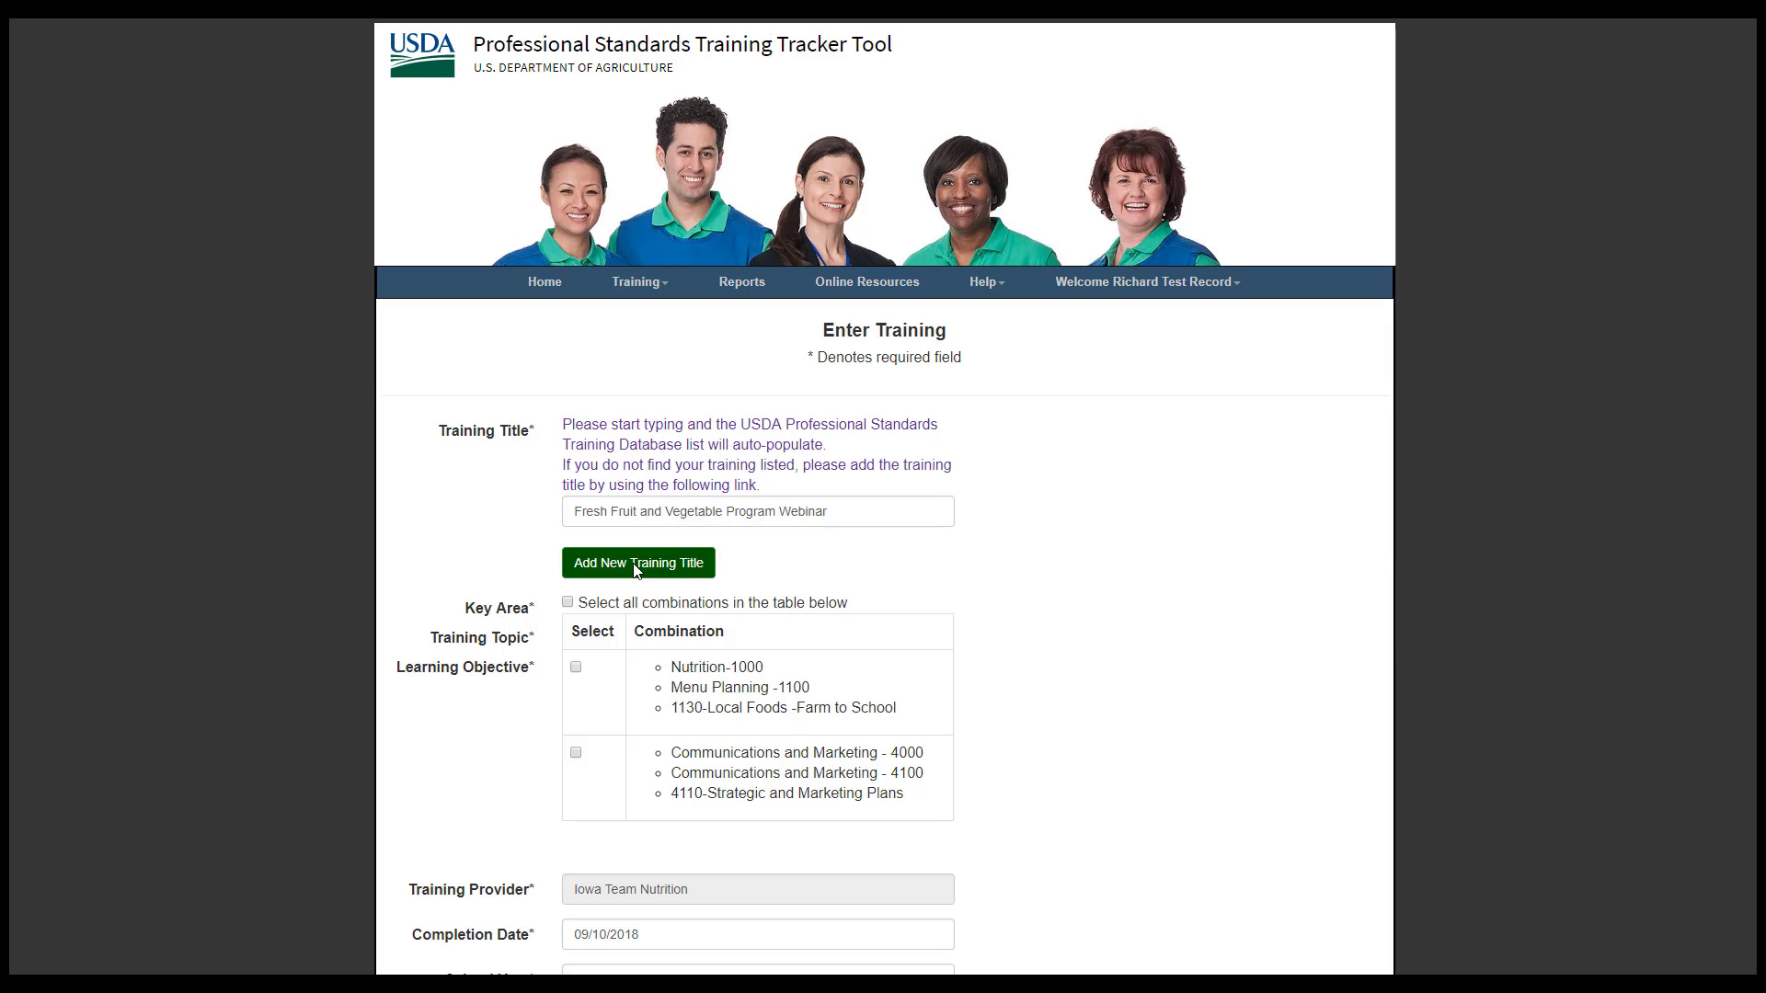
{"action": "left_click", "coordinate": [568, 603]}
- Set the training's completion date to 09/07/2018 and its school year to 2018-2019
{"action": "scroll", "coordinate": [611, 594], "scroll_direction": "down", "scroll_amount": 5}
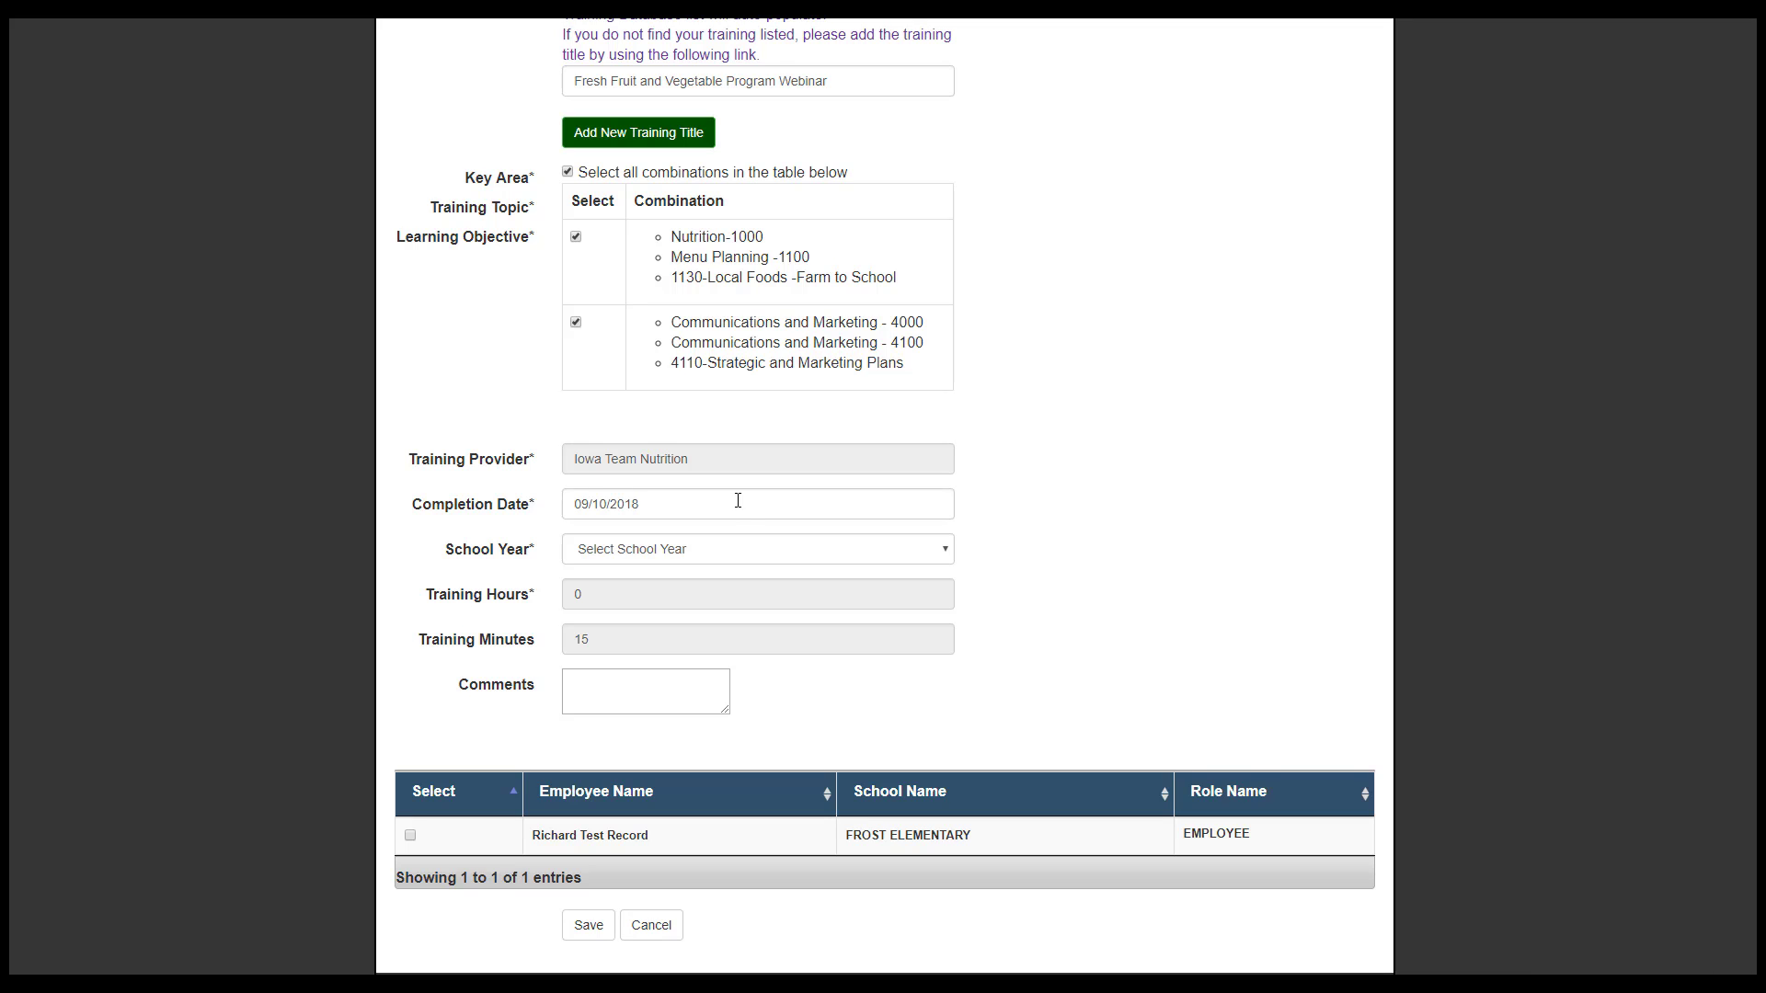
{"action": "left_click", "coordinate": [738, 503]}
{"action": "left_click", "coordinate": [783, 648]}
{"action": "left_click", "coordinate": [814, 549]}
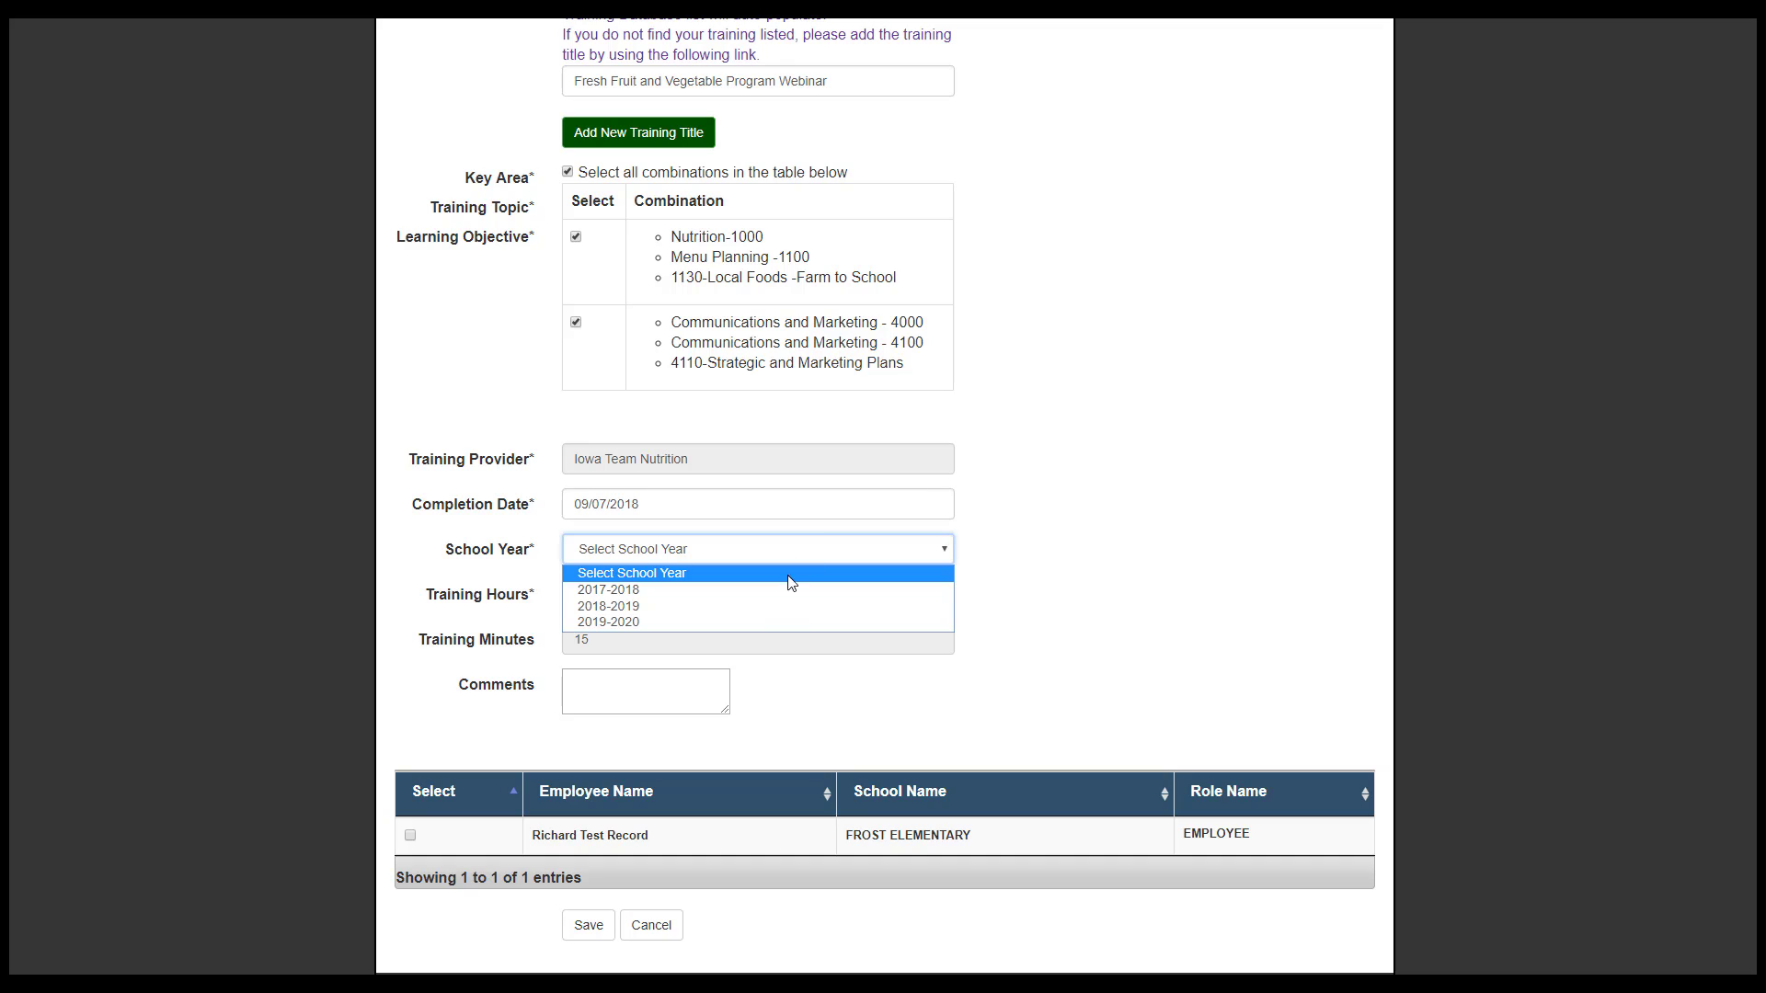
{"action": "left_click", "coordinate": [766, 604]}
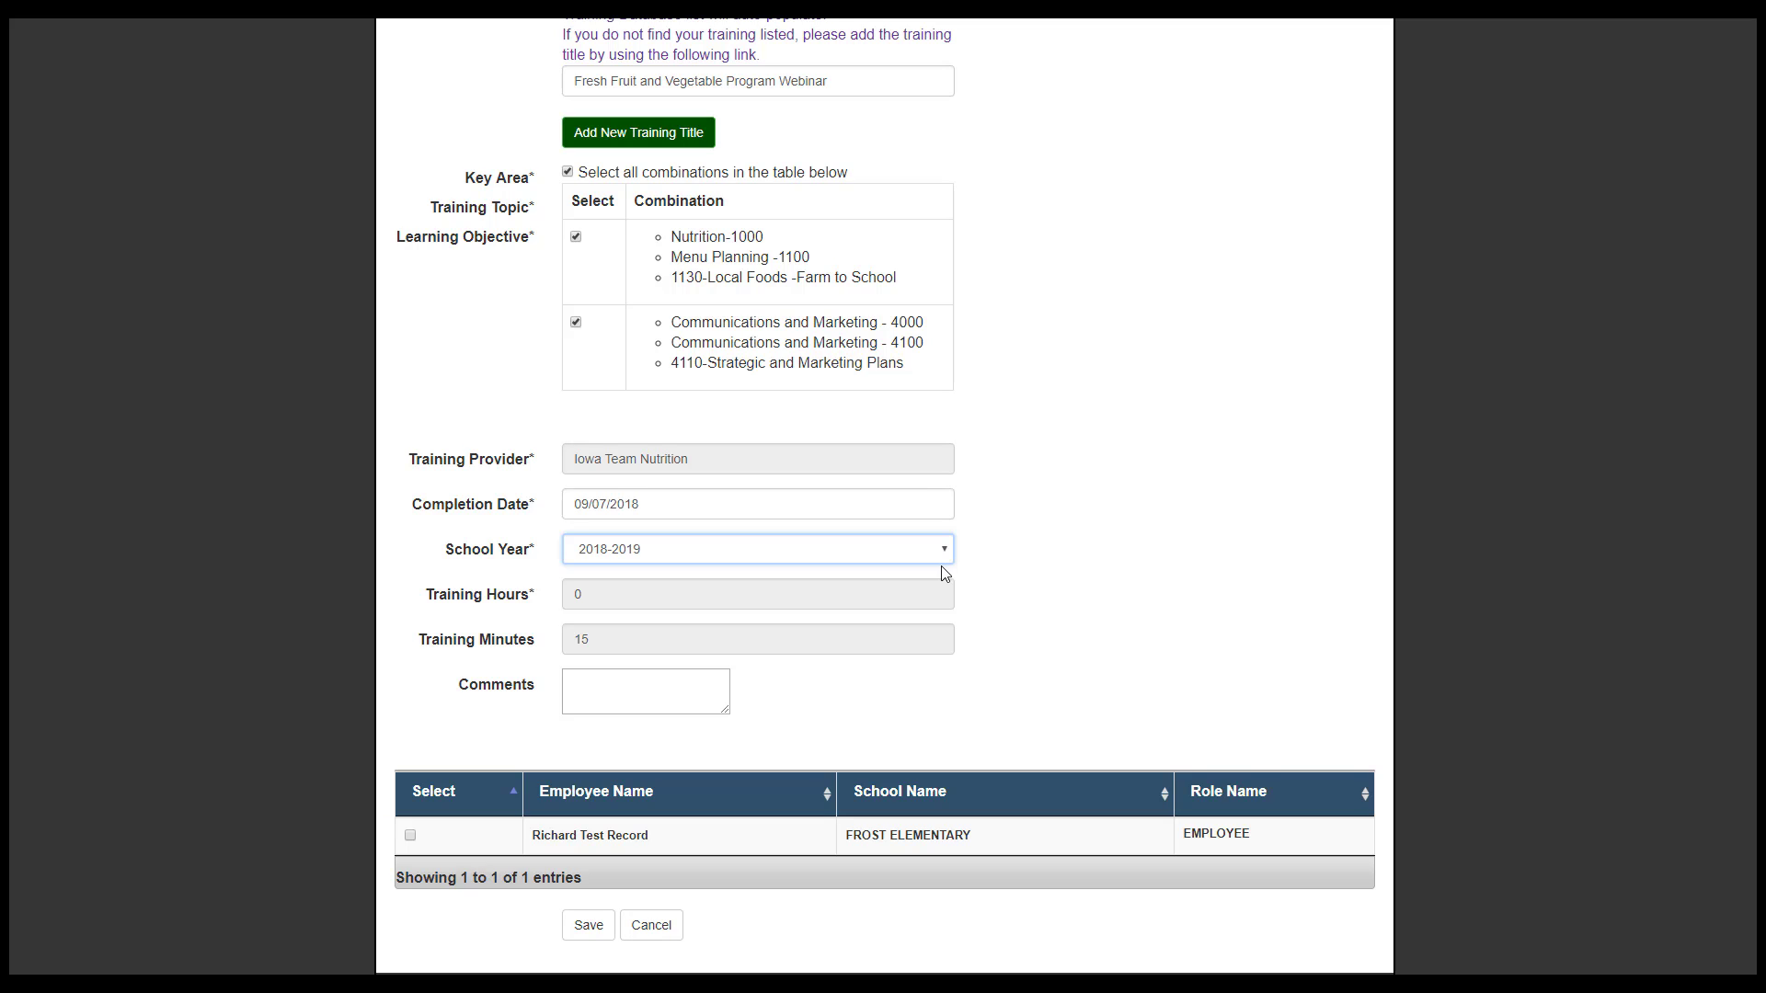
- Assign the training to the listed Frost Elementary employee and save the record
{"action": "left_click", "coordinate": [464, 837]}
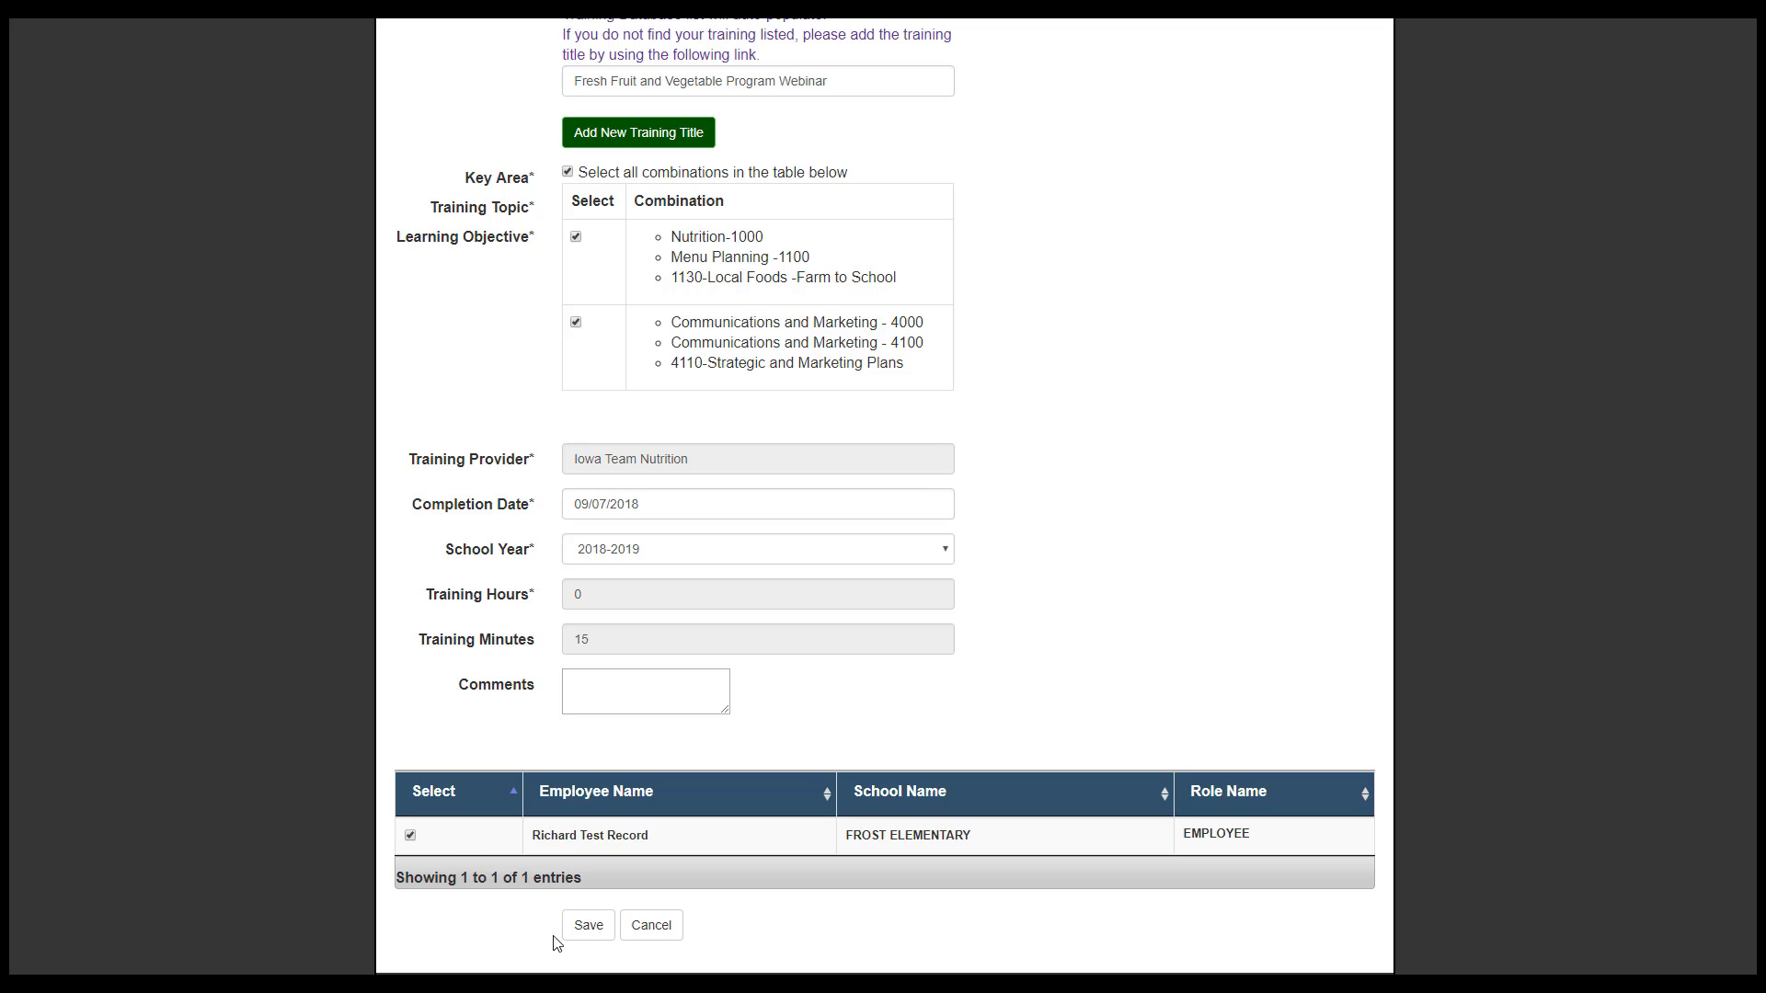
{"action": "left_click", "coordinate": [587, 927]}
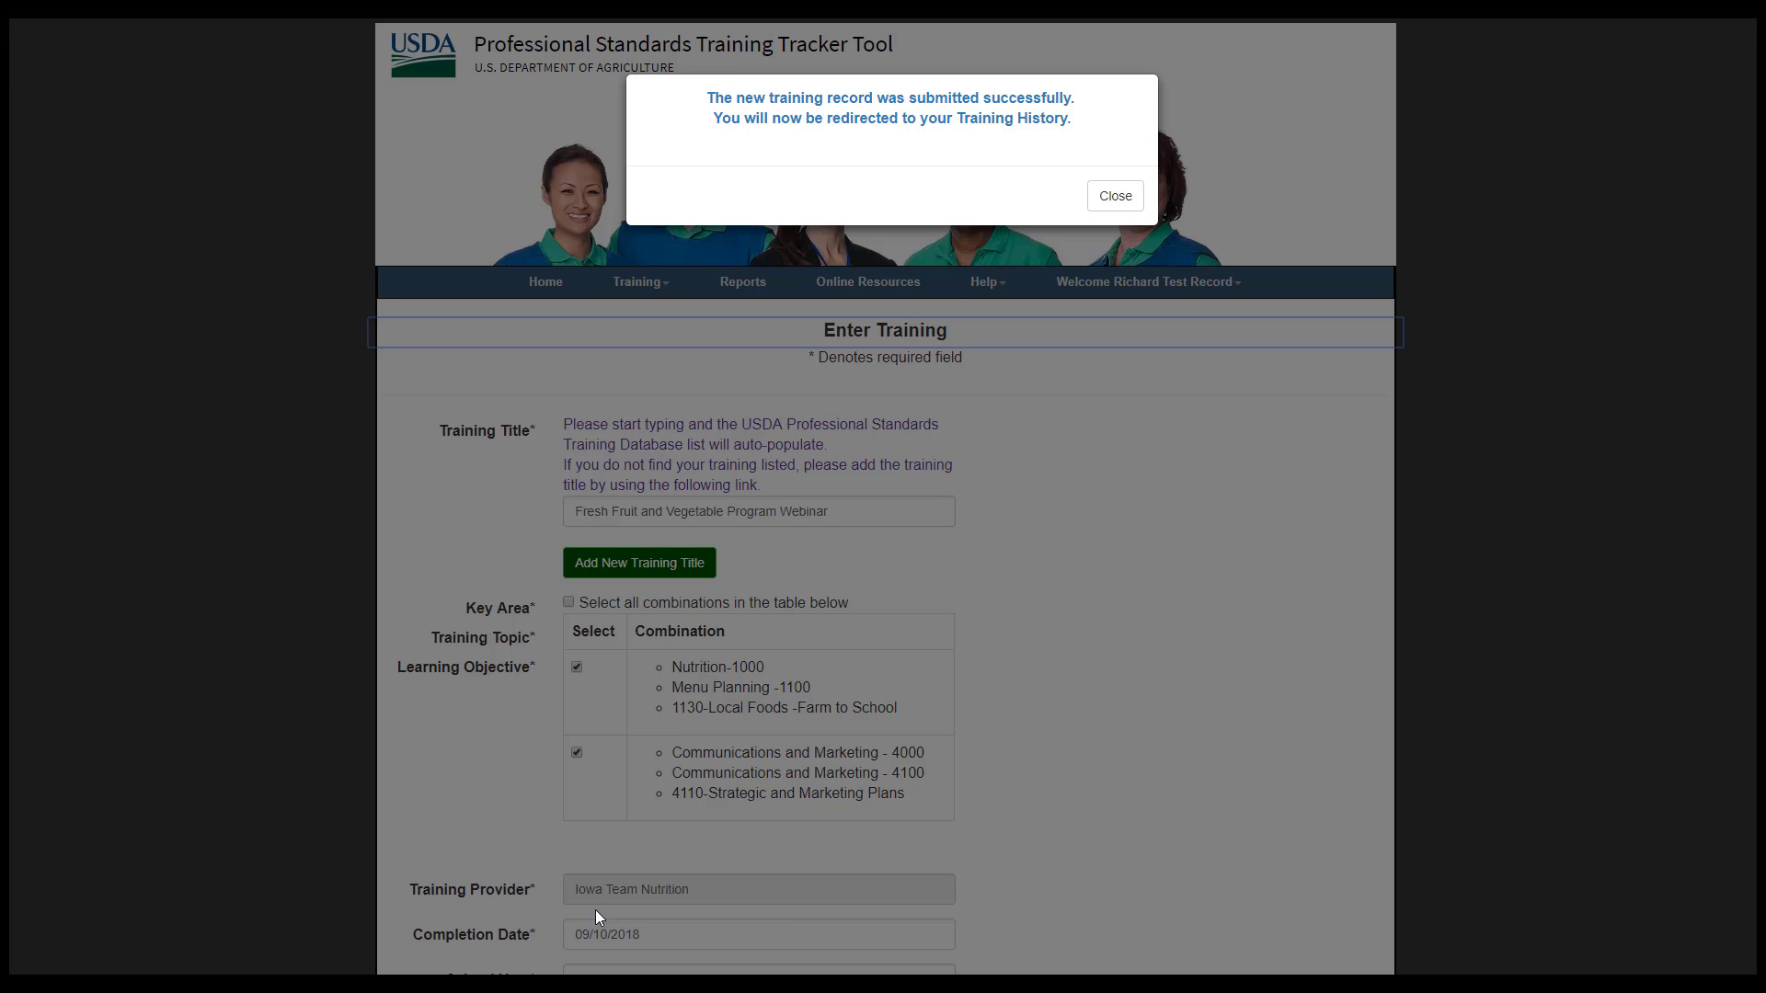
{"action": "left_click", "coordinate": [1109, 197]}
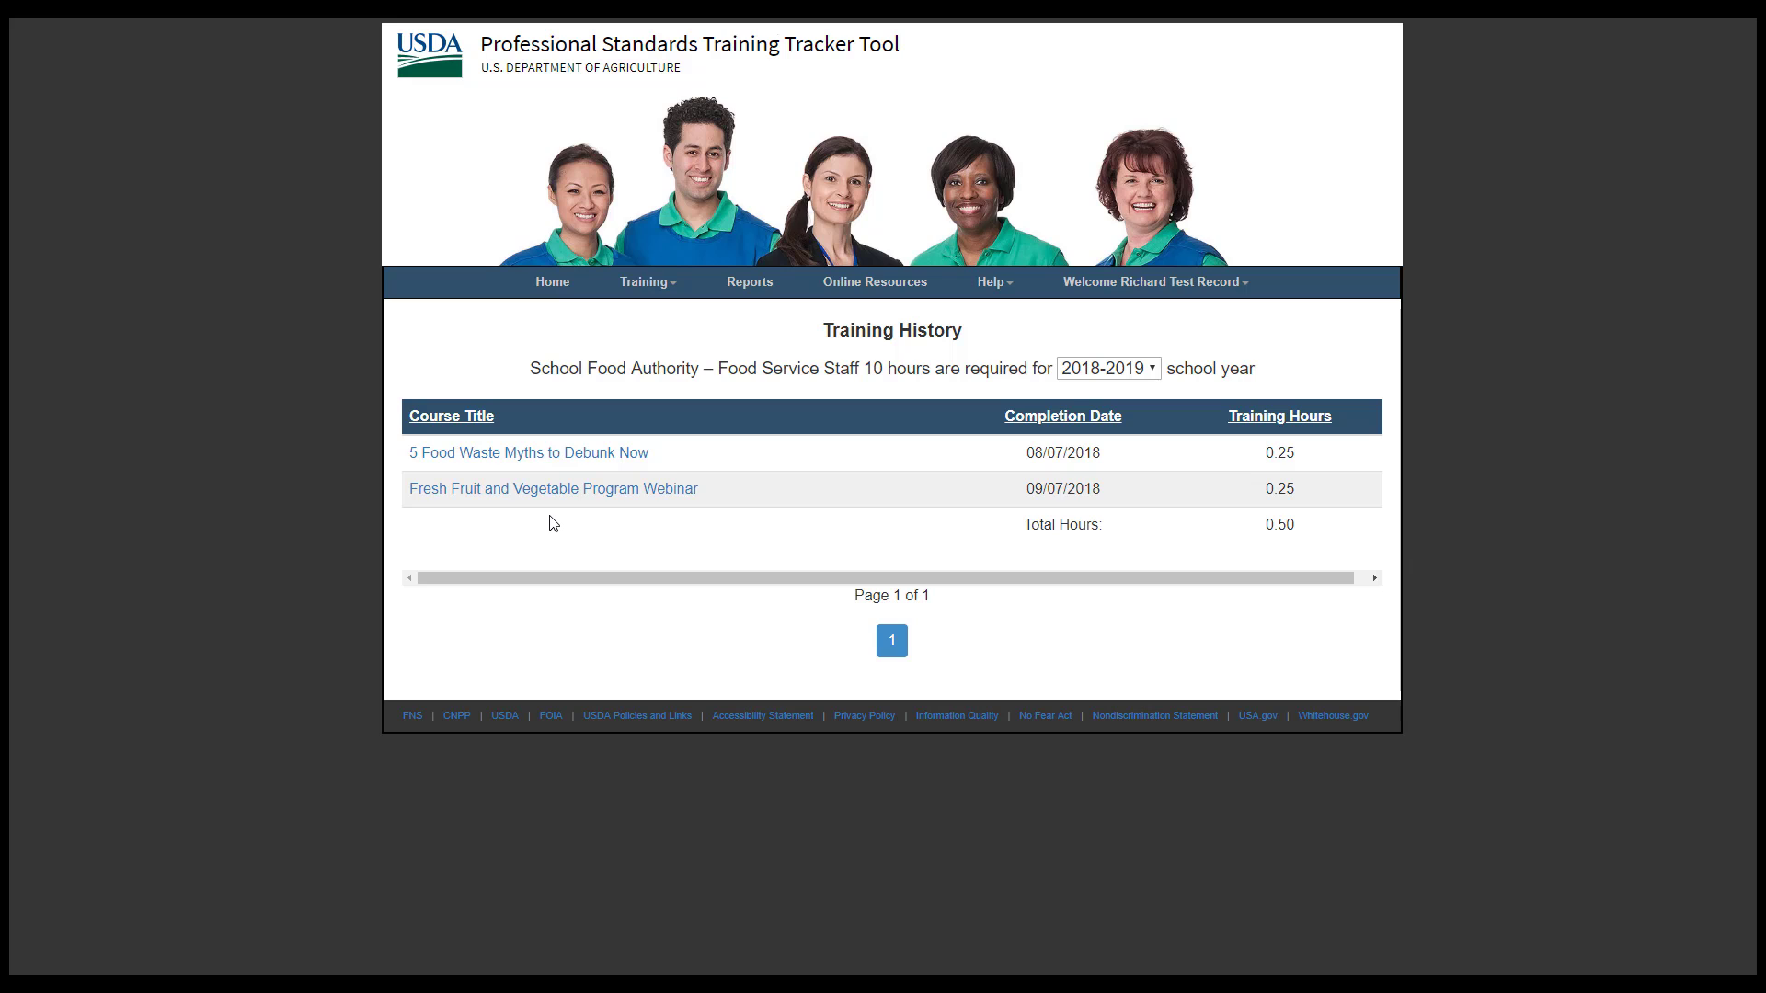
- Open the details of the "Fresh Fruit and Vegetable Program Webinar" record from the training history
{"action": "mouse_move", "coordinate": [551, 517]}
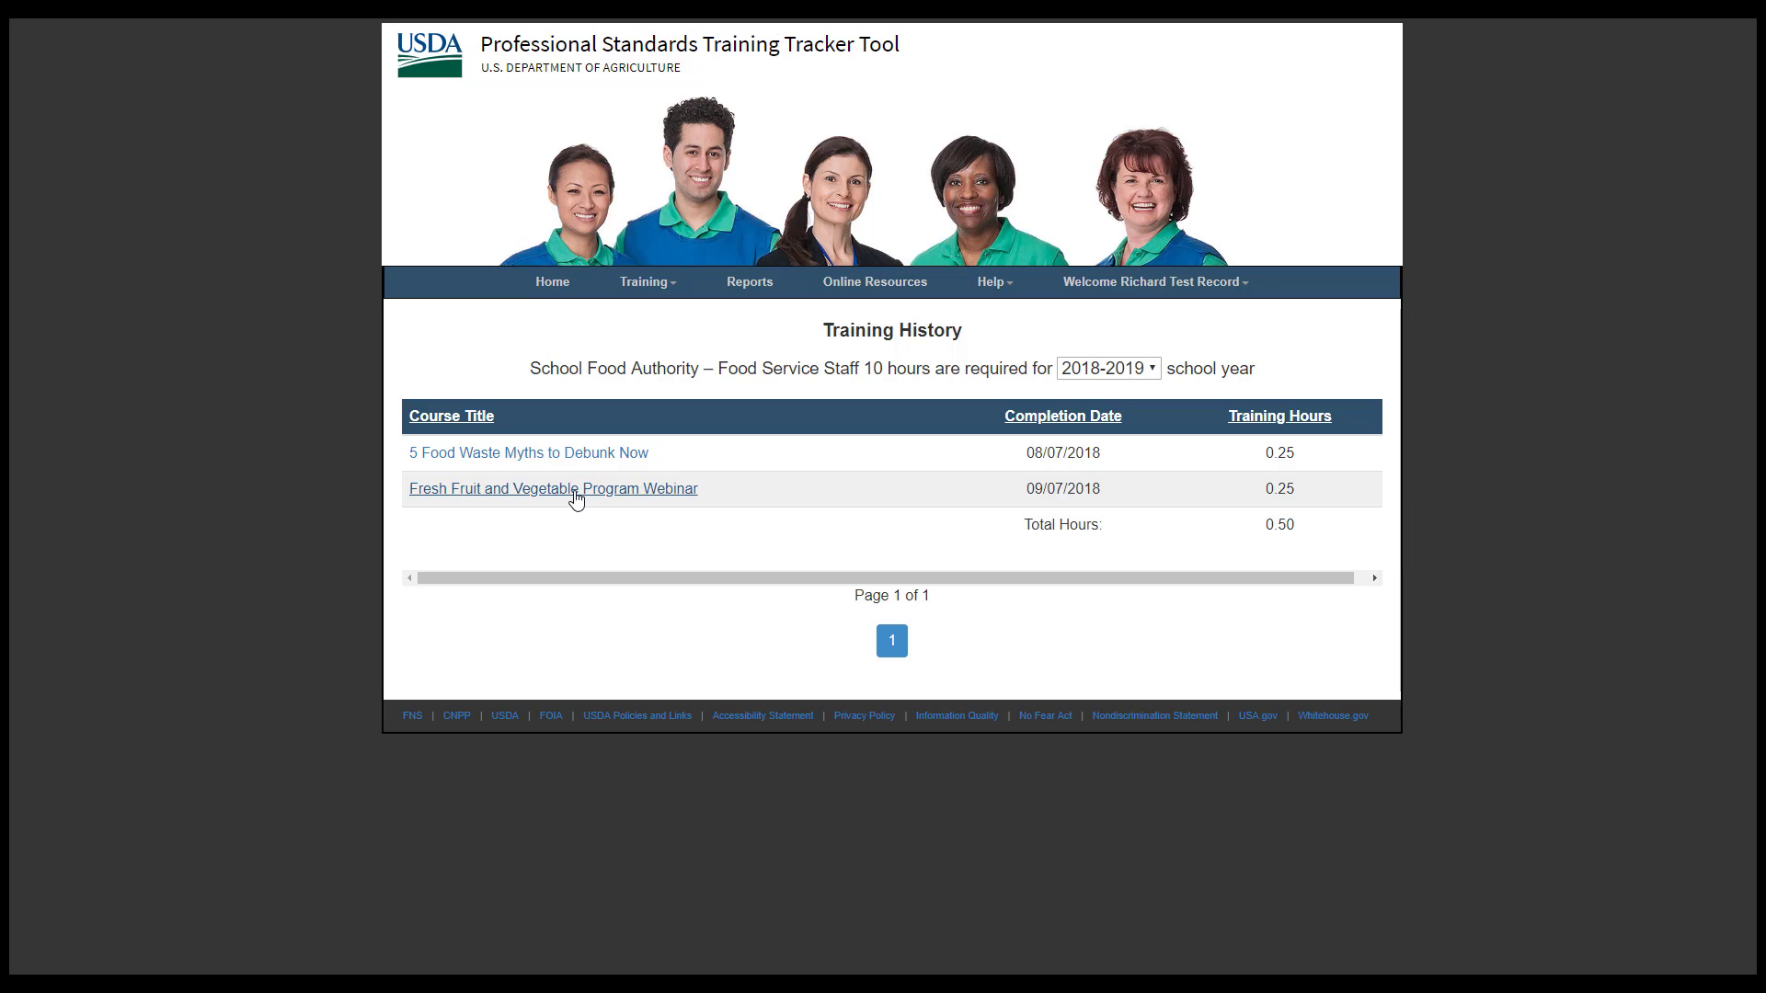
{"action": "left_click", "coordinate": [577, 489]}
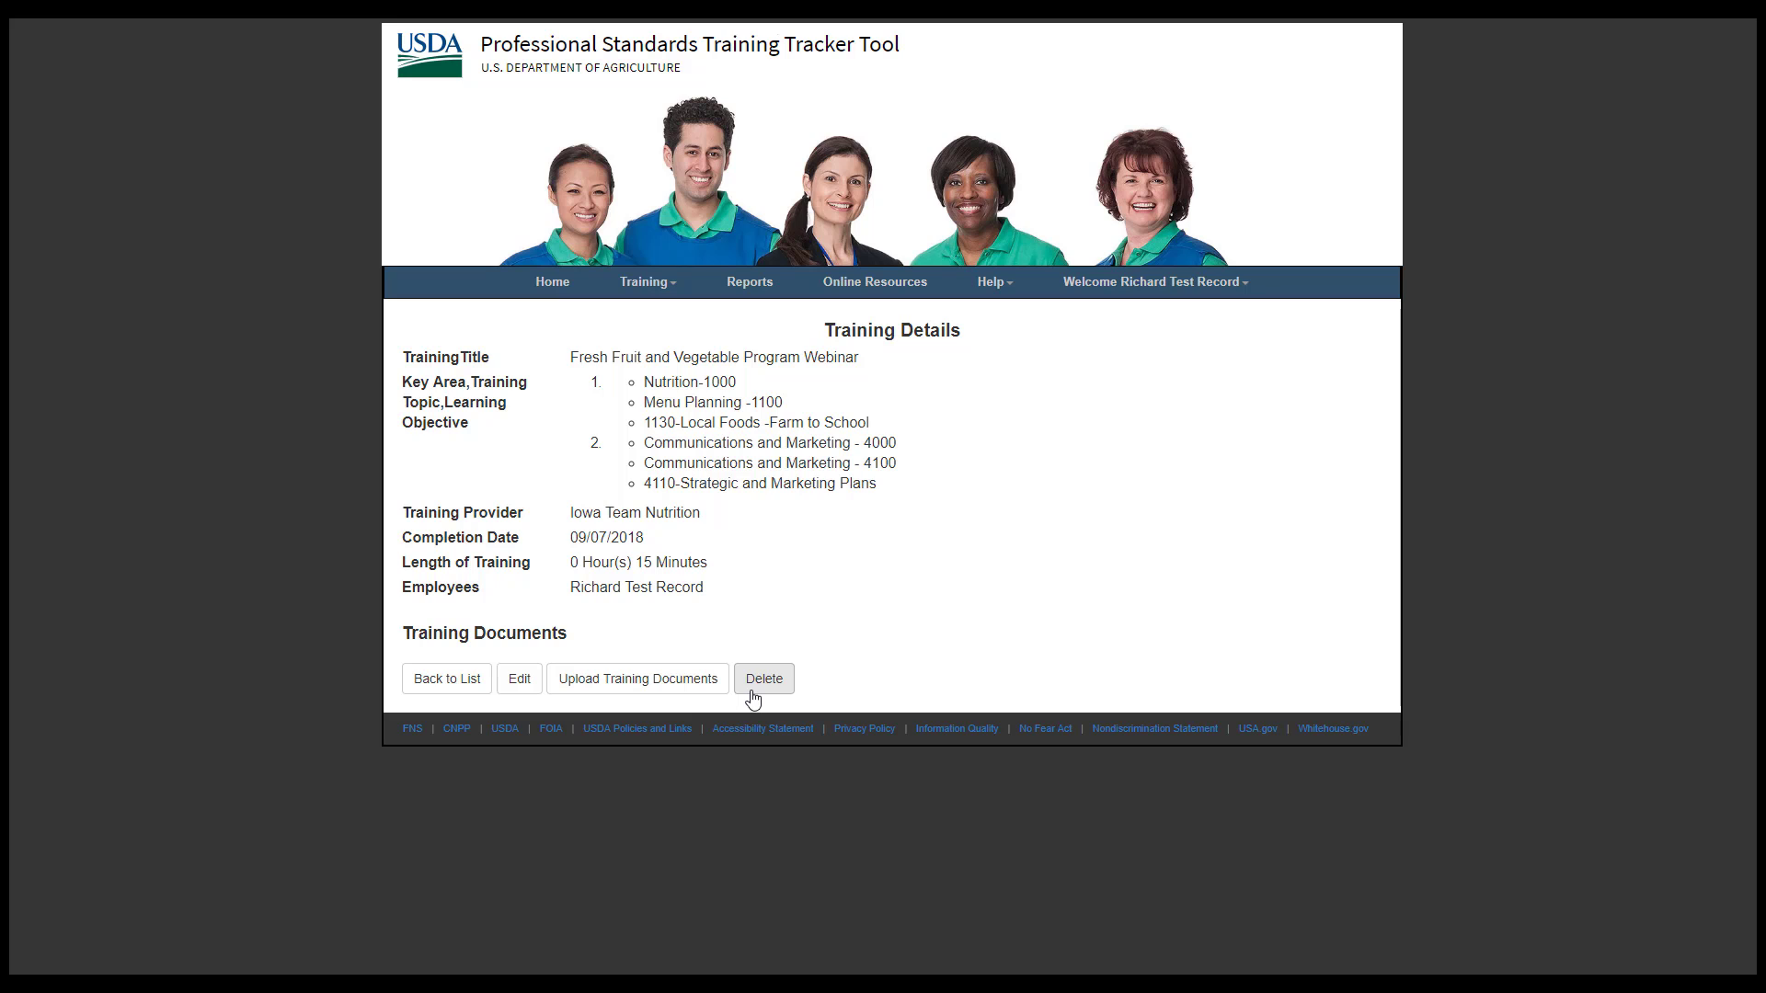
- Review the webinar record's editable fields and leave editing without saving
{"action": "left_click", "coordinate": [520, 680]}
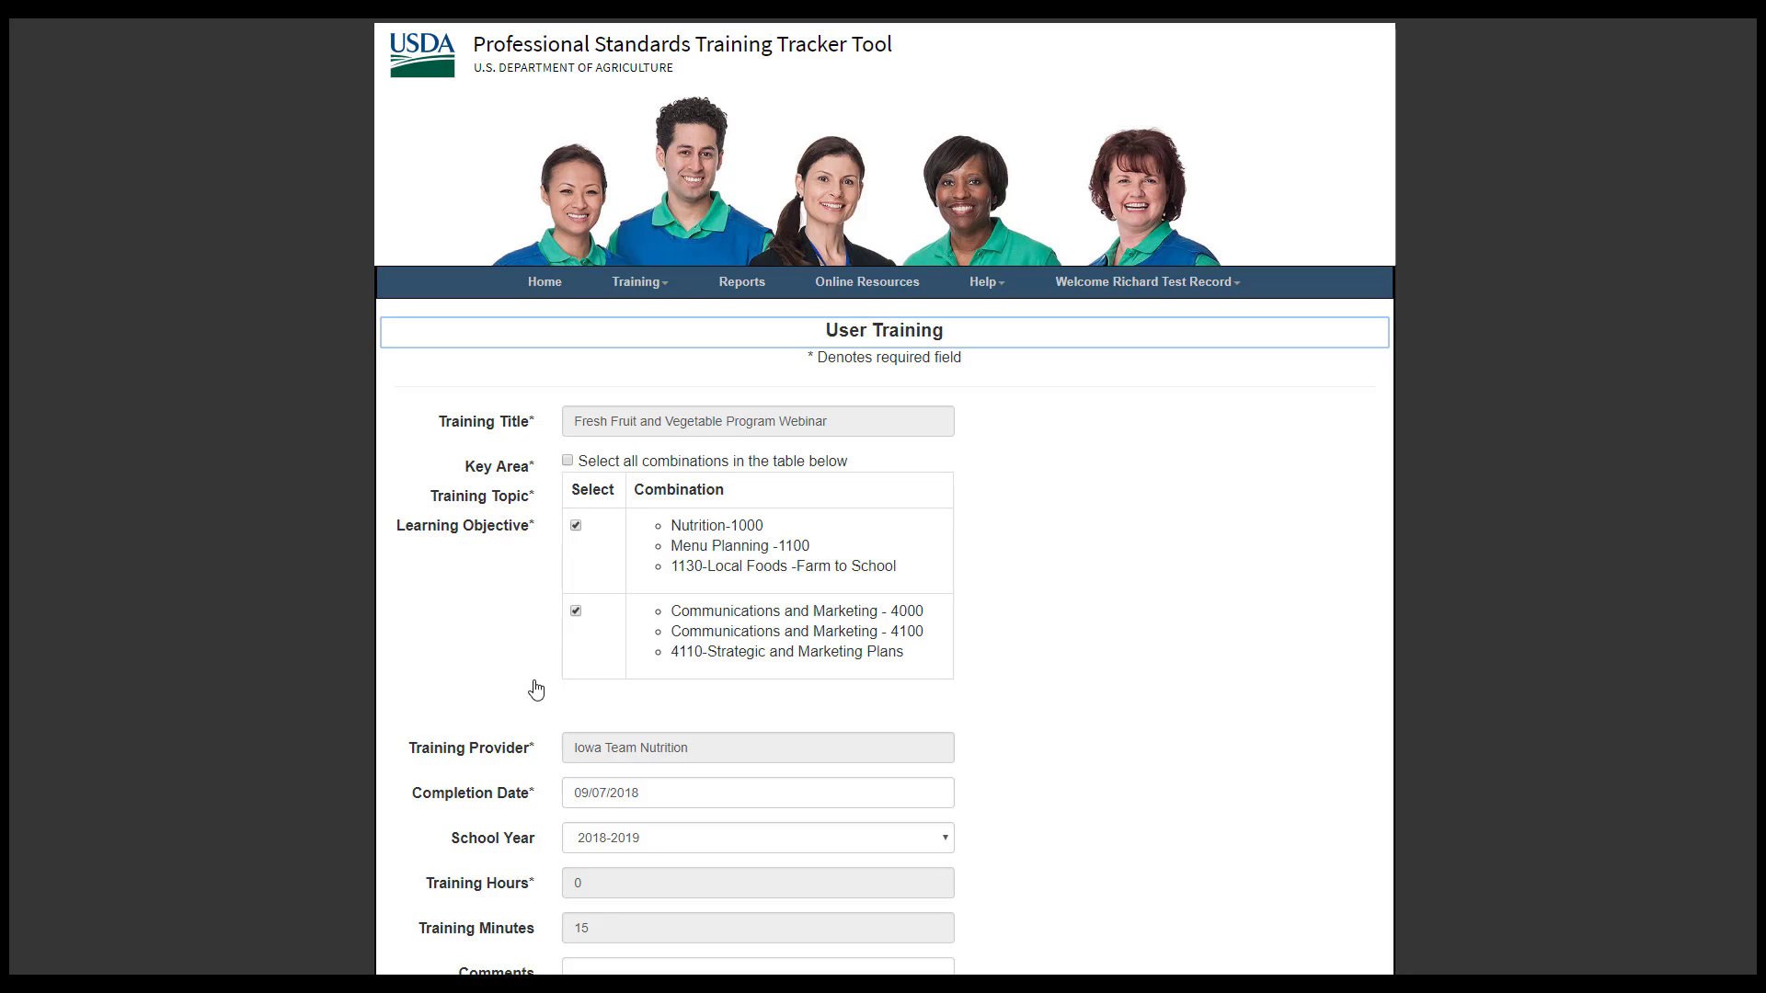
{"action": "left_click", "coordinate": [1318, 579]}
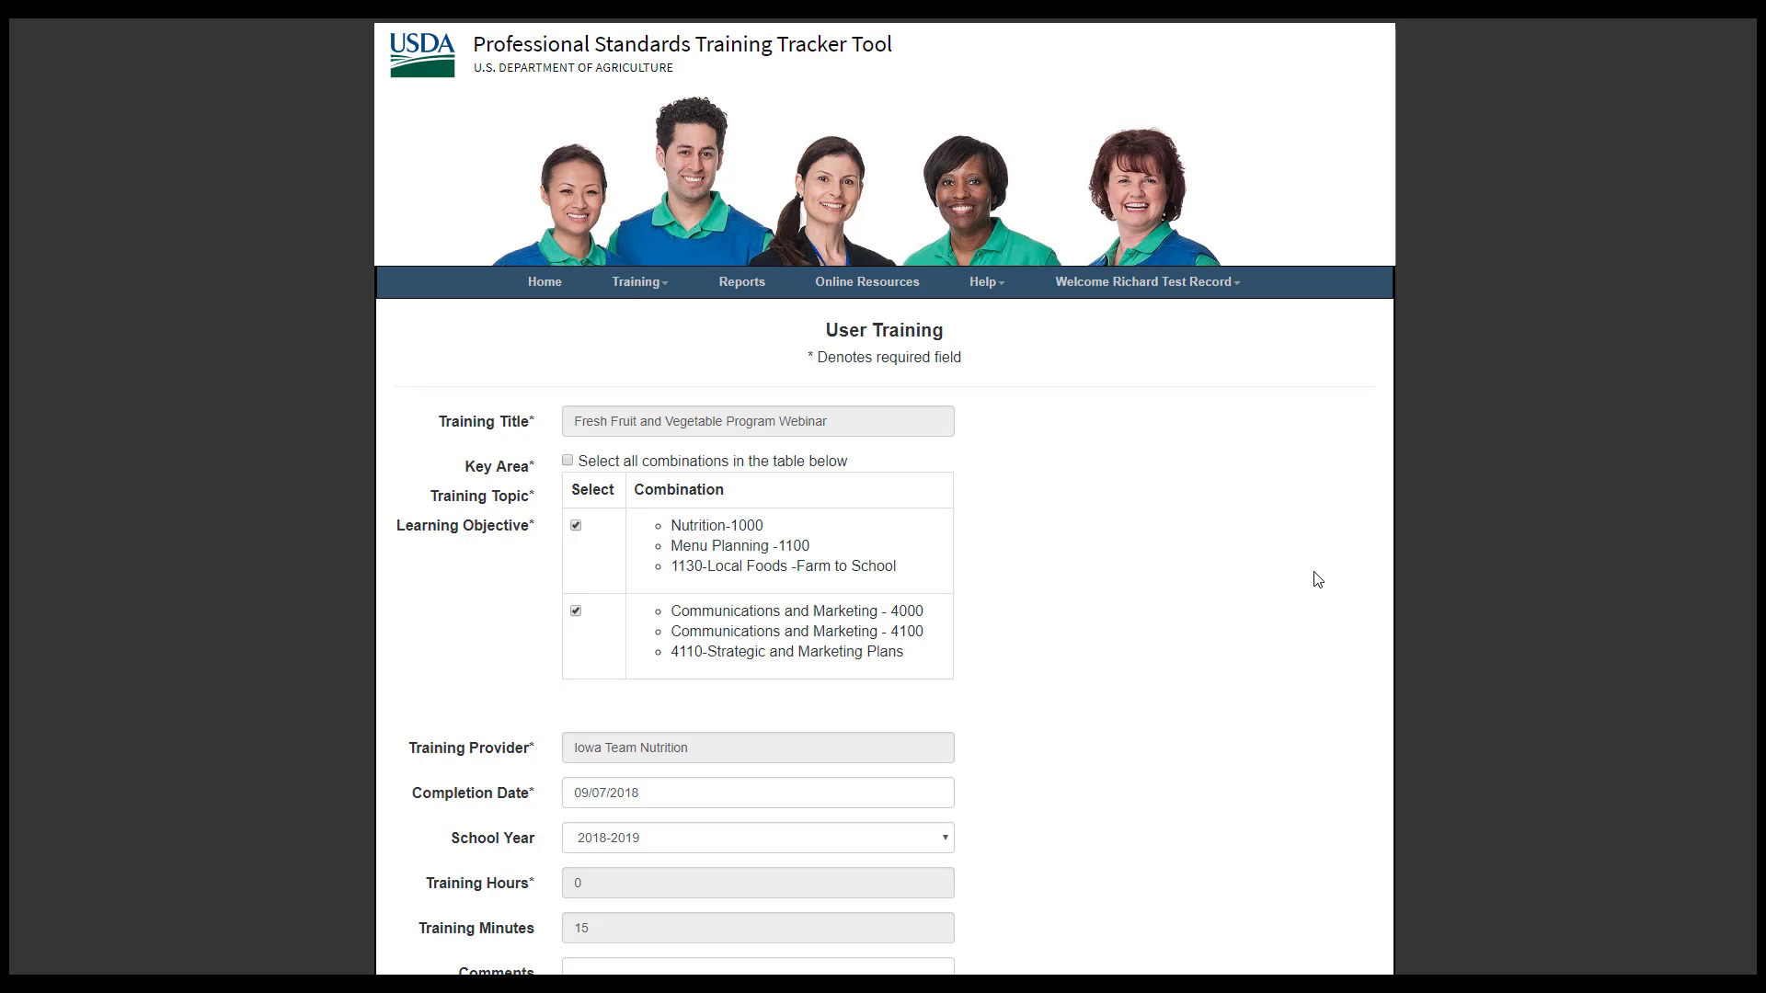
{"action": "scroll", "coordinate": [1281, 569], "scroll_direction": "down", "scroll_amount": 3}
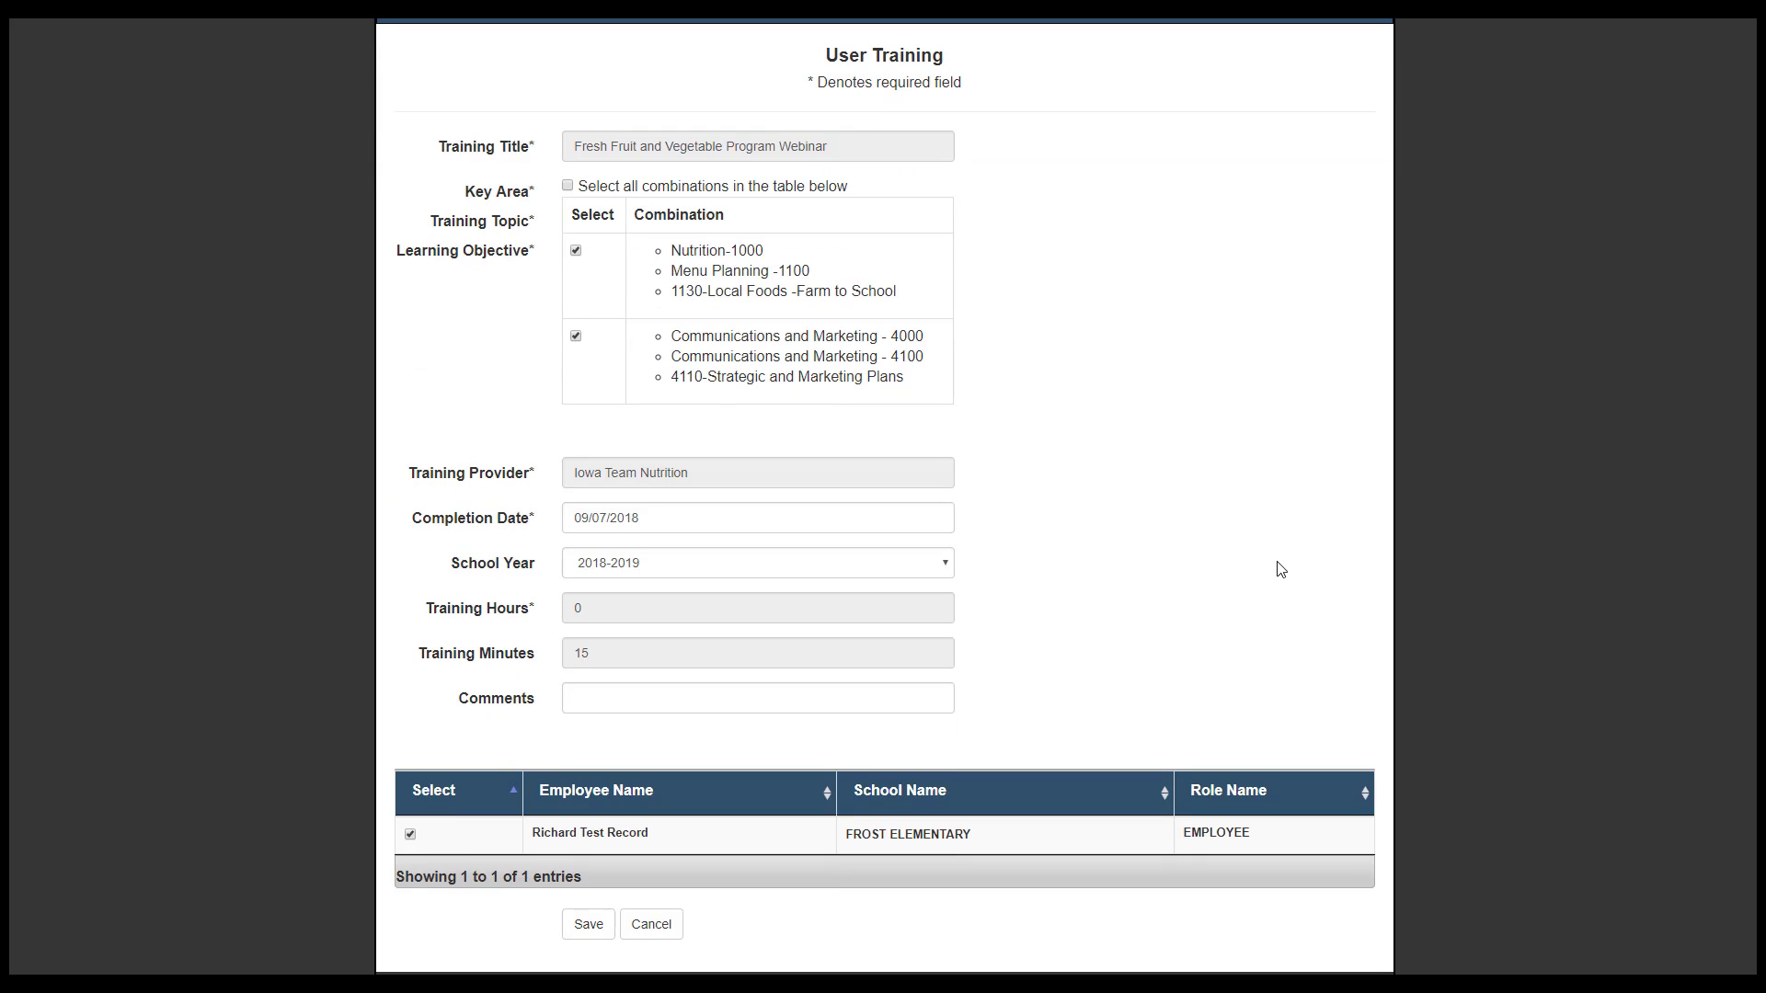
{"action": "left_click", "coordinate": [670, 935]}
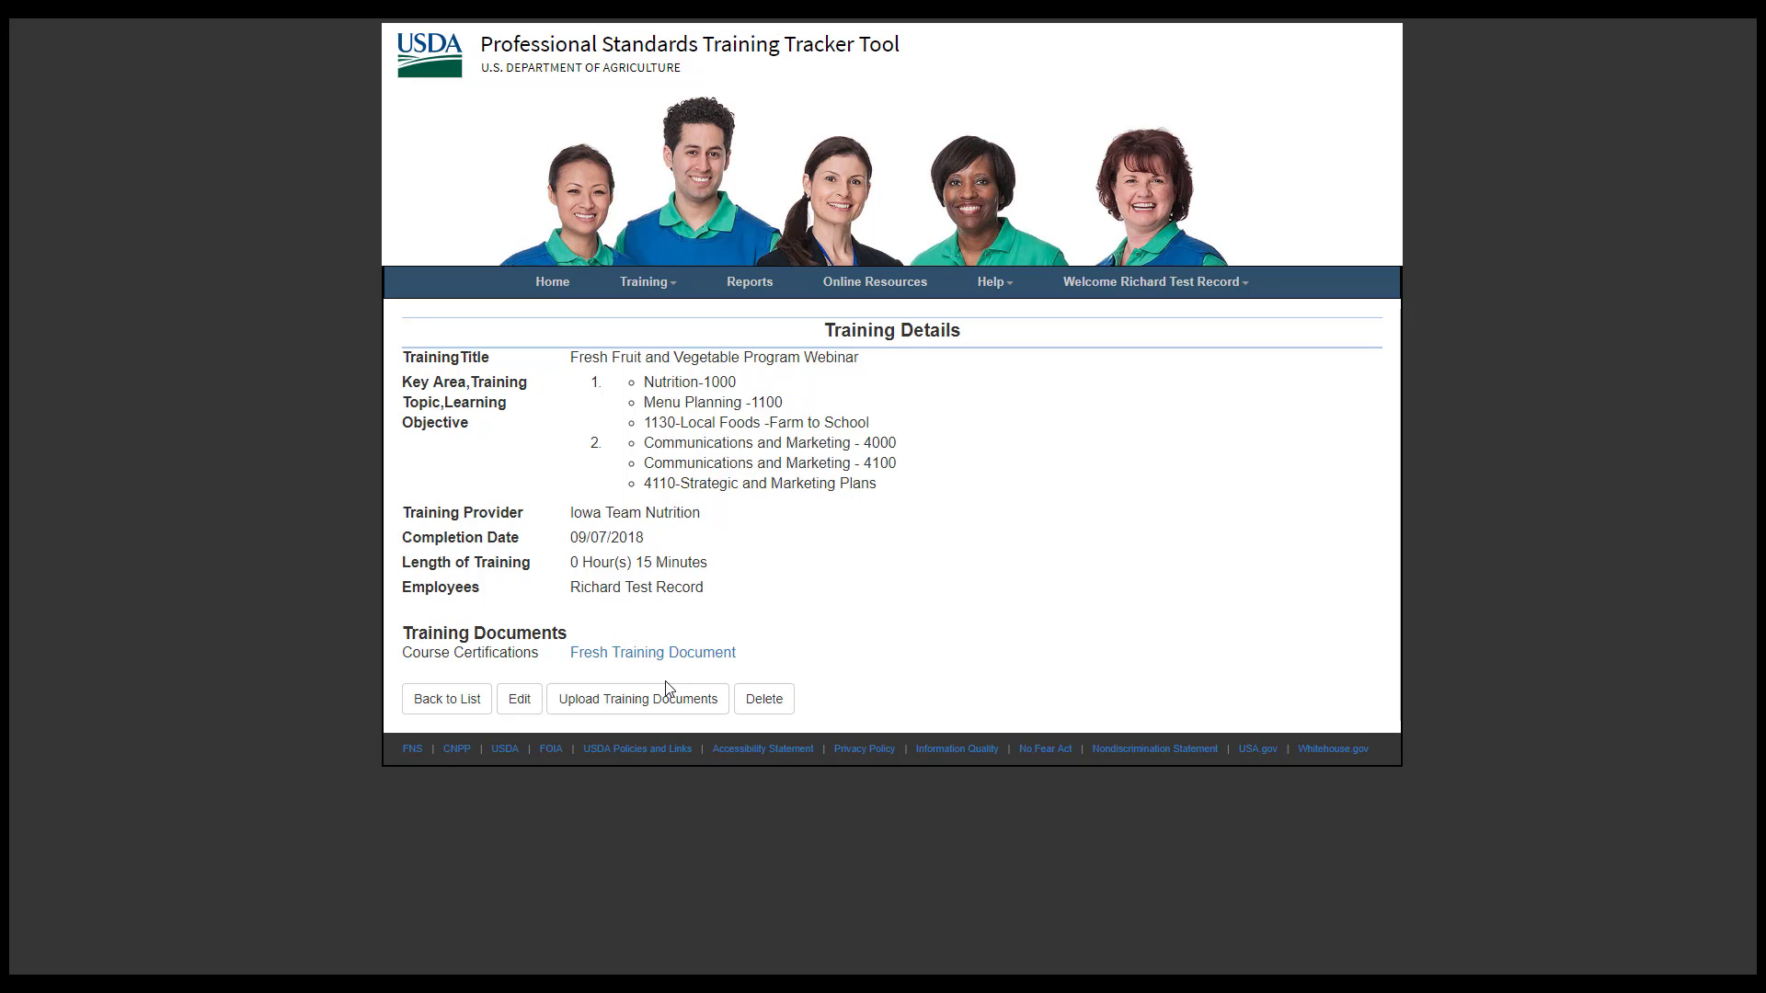
- Upload the Fresh Training Document file to the webinar record, titled "Fresh Training Document" with type Course Certifications, and return to the training
{"action": "left_click", "coordinate": [644, 703]}
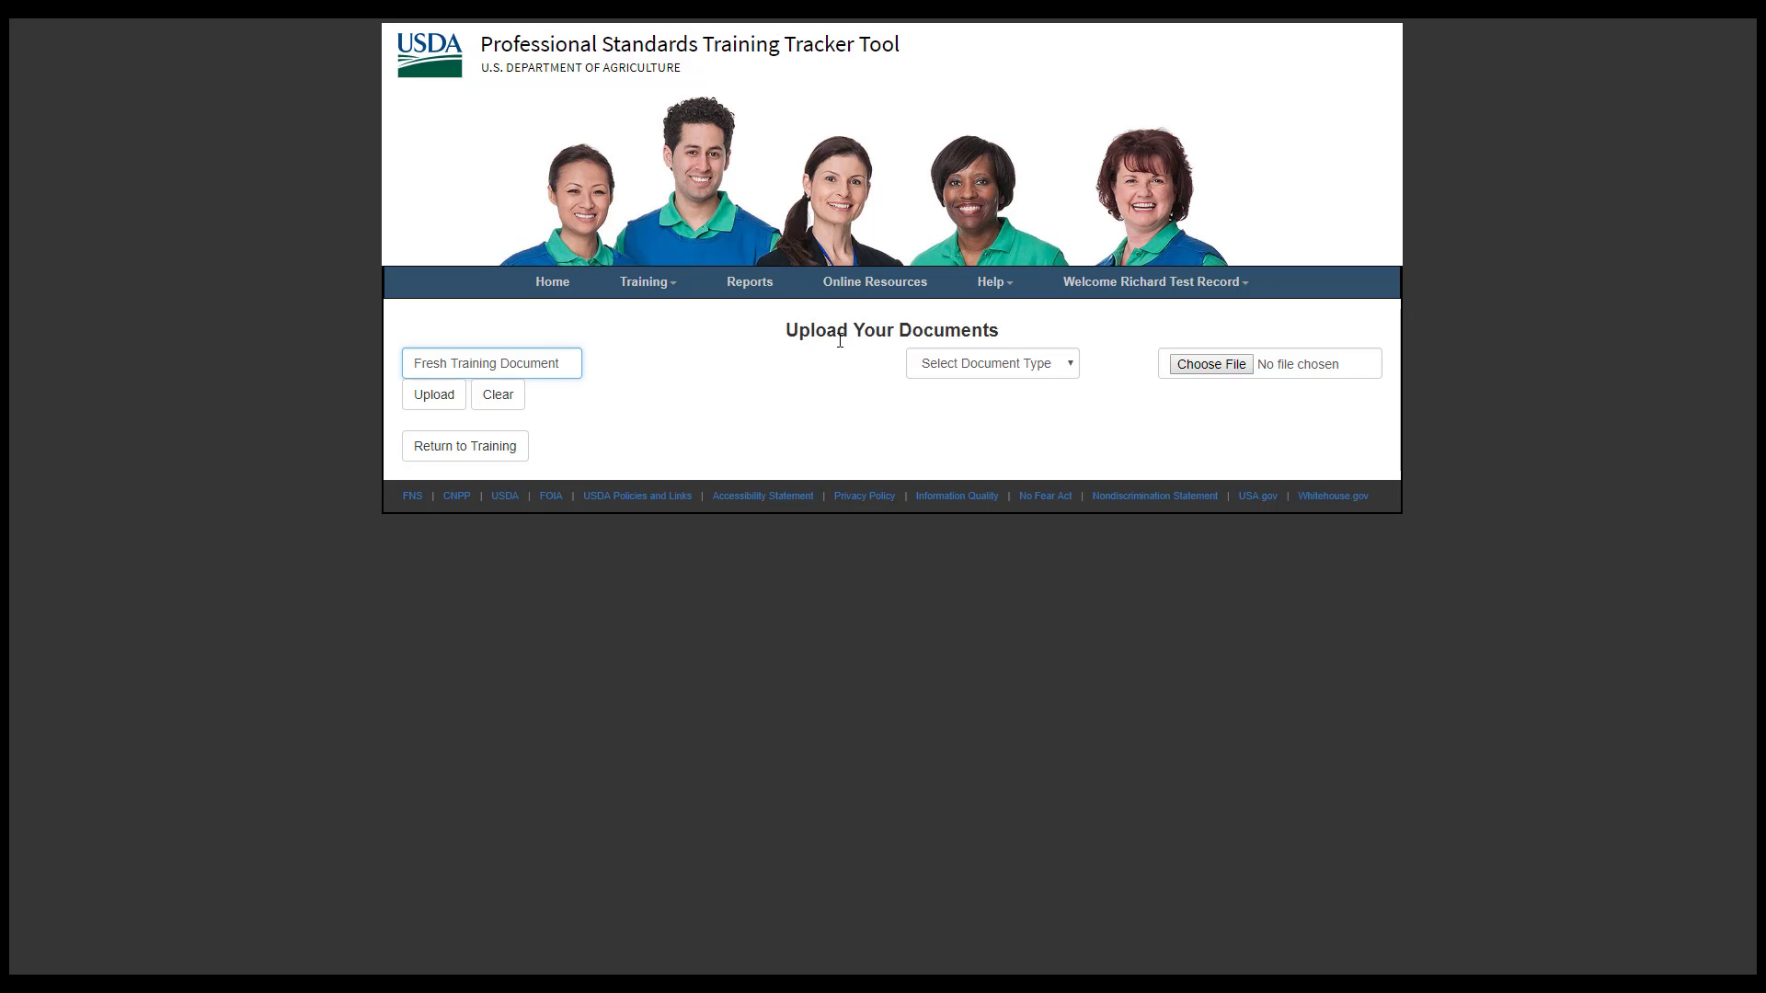
{"action": "left_click", "coordinate": [1032, 367]}
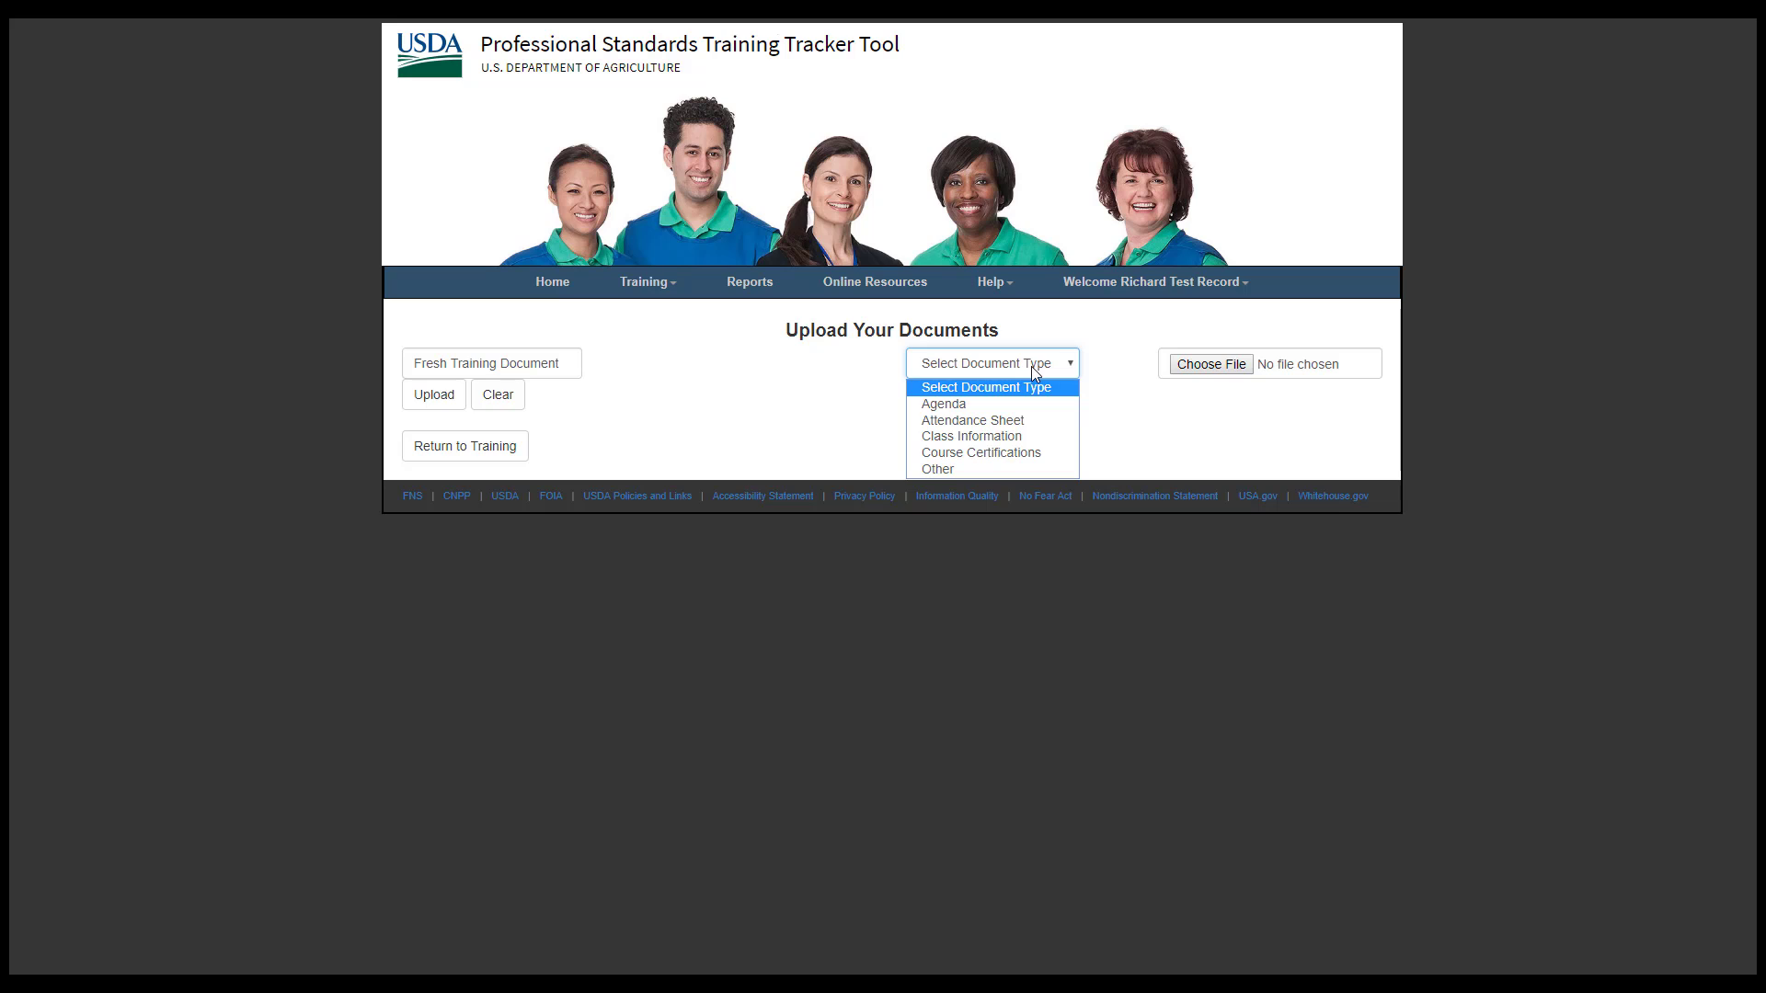
{"action": "left_click", "coordinate": [1020, 453]}
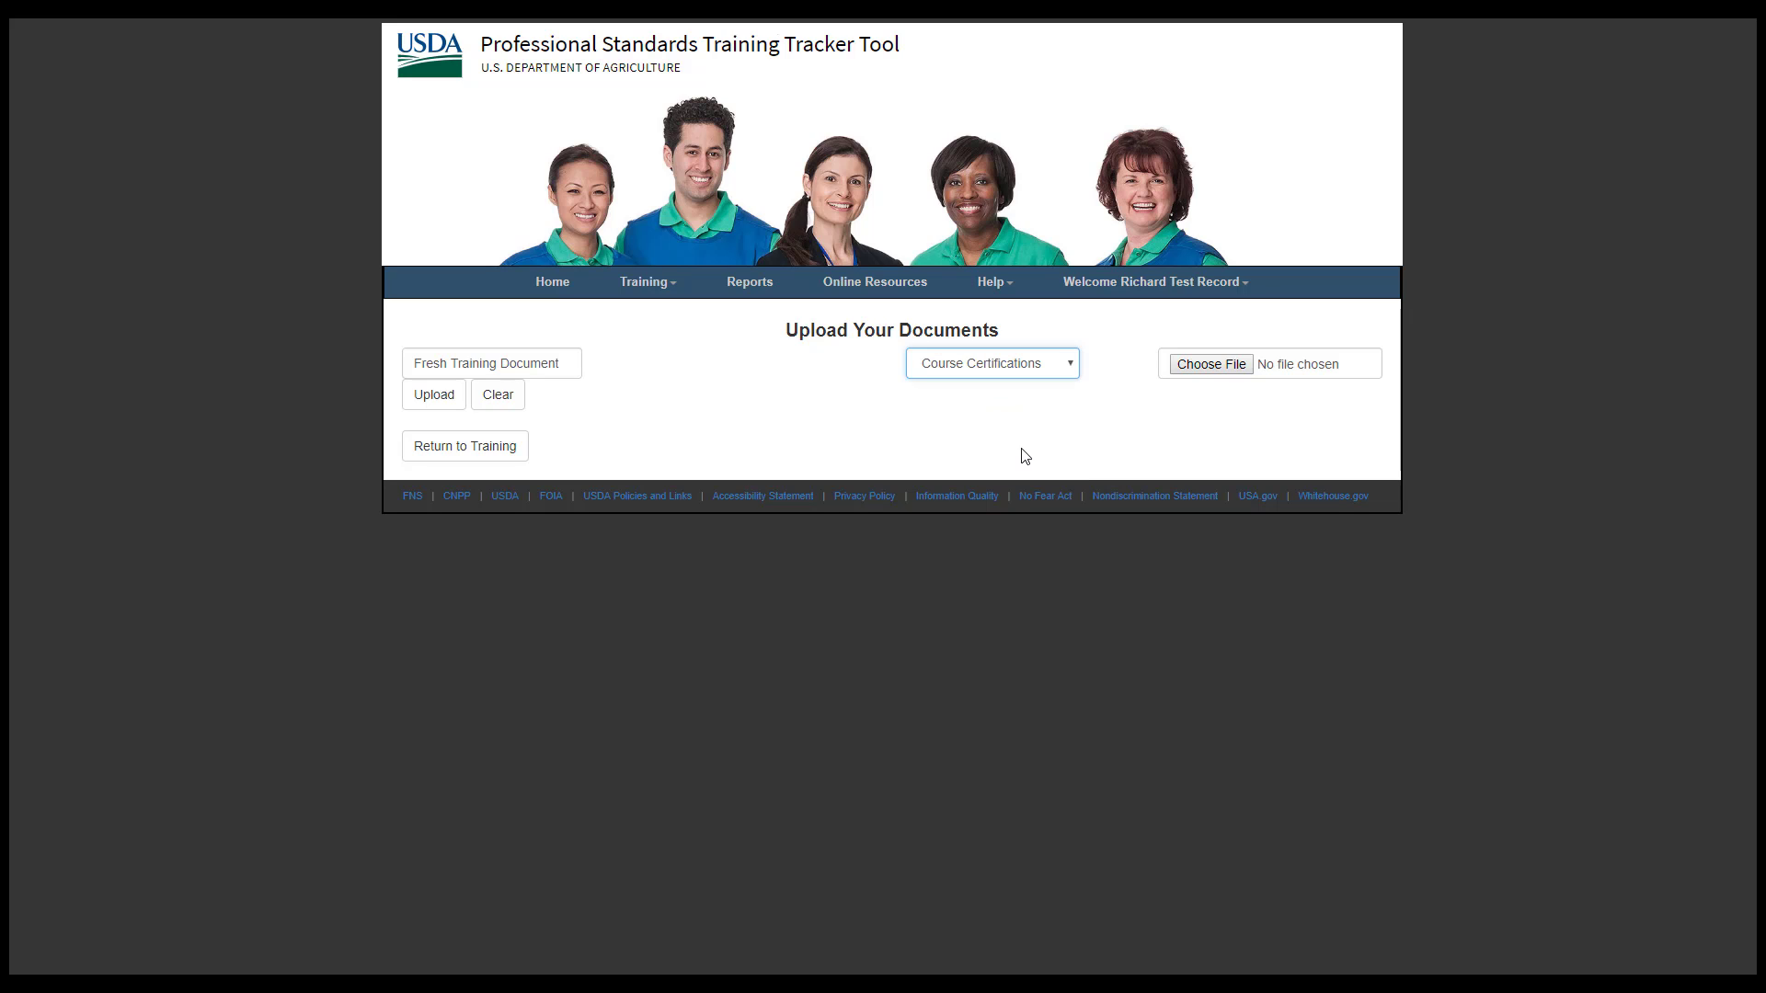
{"action": "left_click", "coordinate": [1226, 368]}
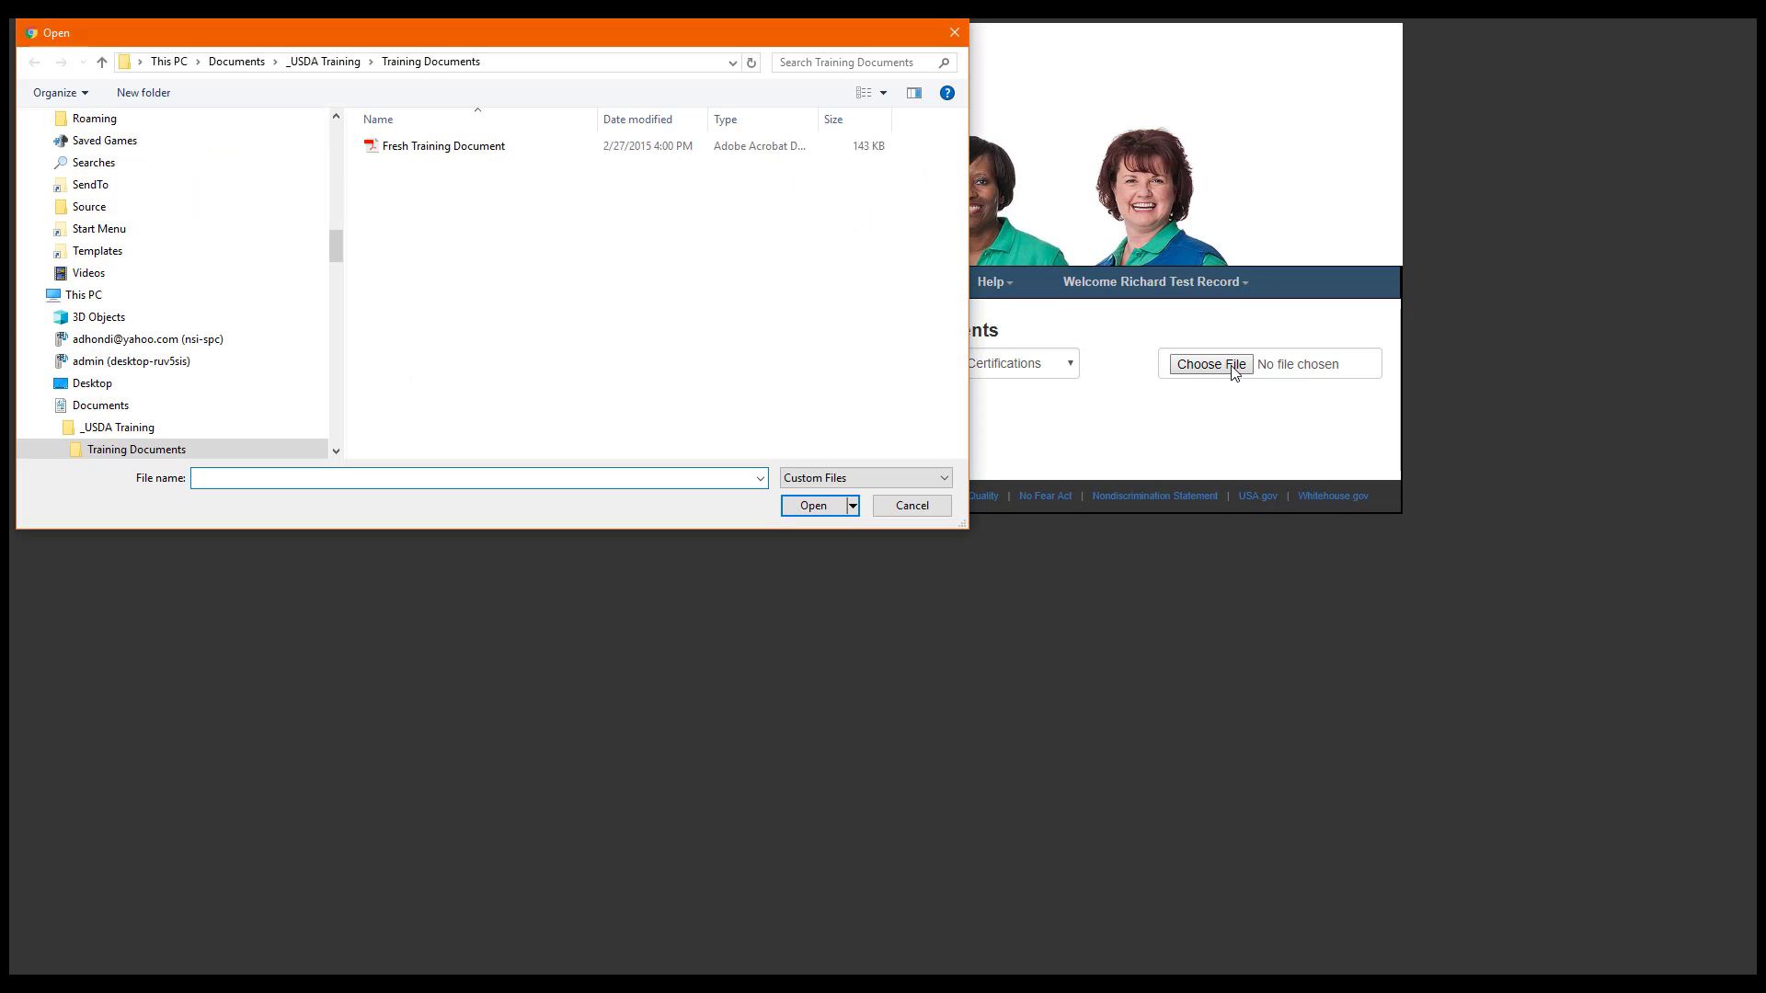
{"action": "left_click", "coordinate": [465, 147]}
{"action": "left_click", "coordinate": [826, 504]}
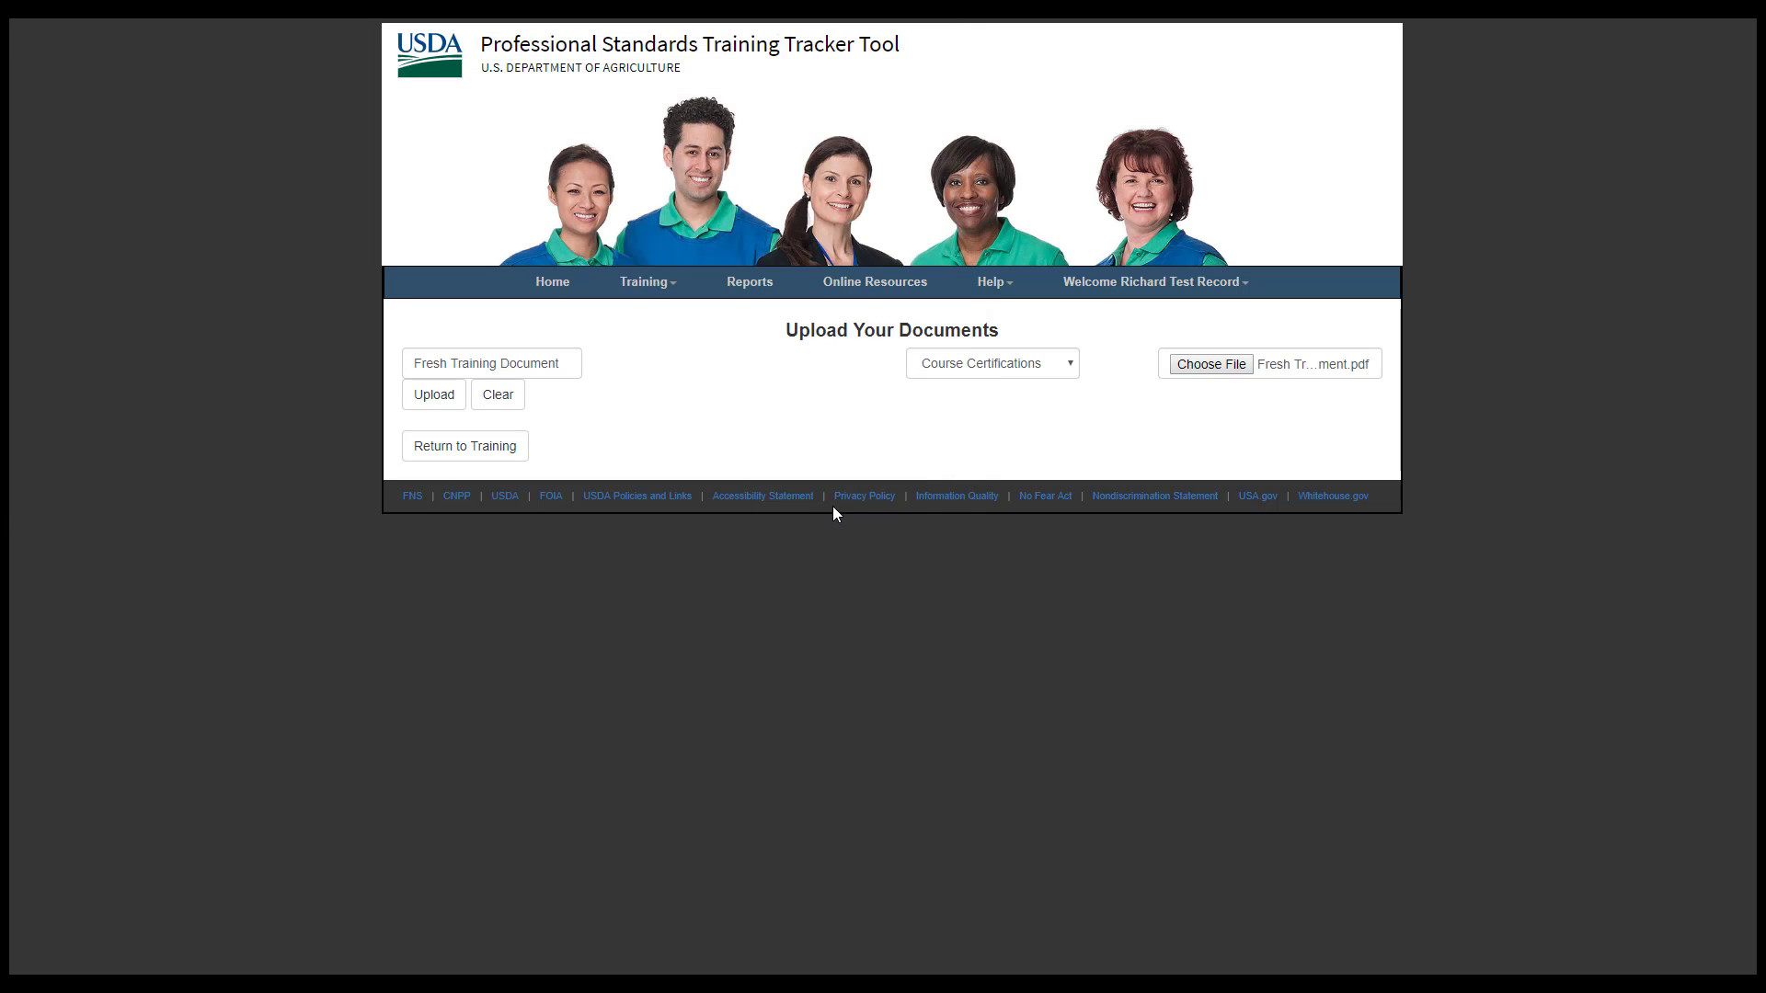
{"action": "left_click", "coordinate": [439, 402]}
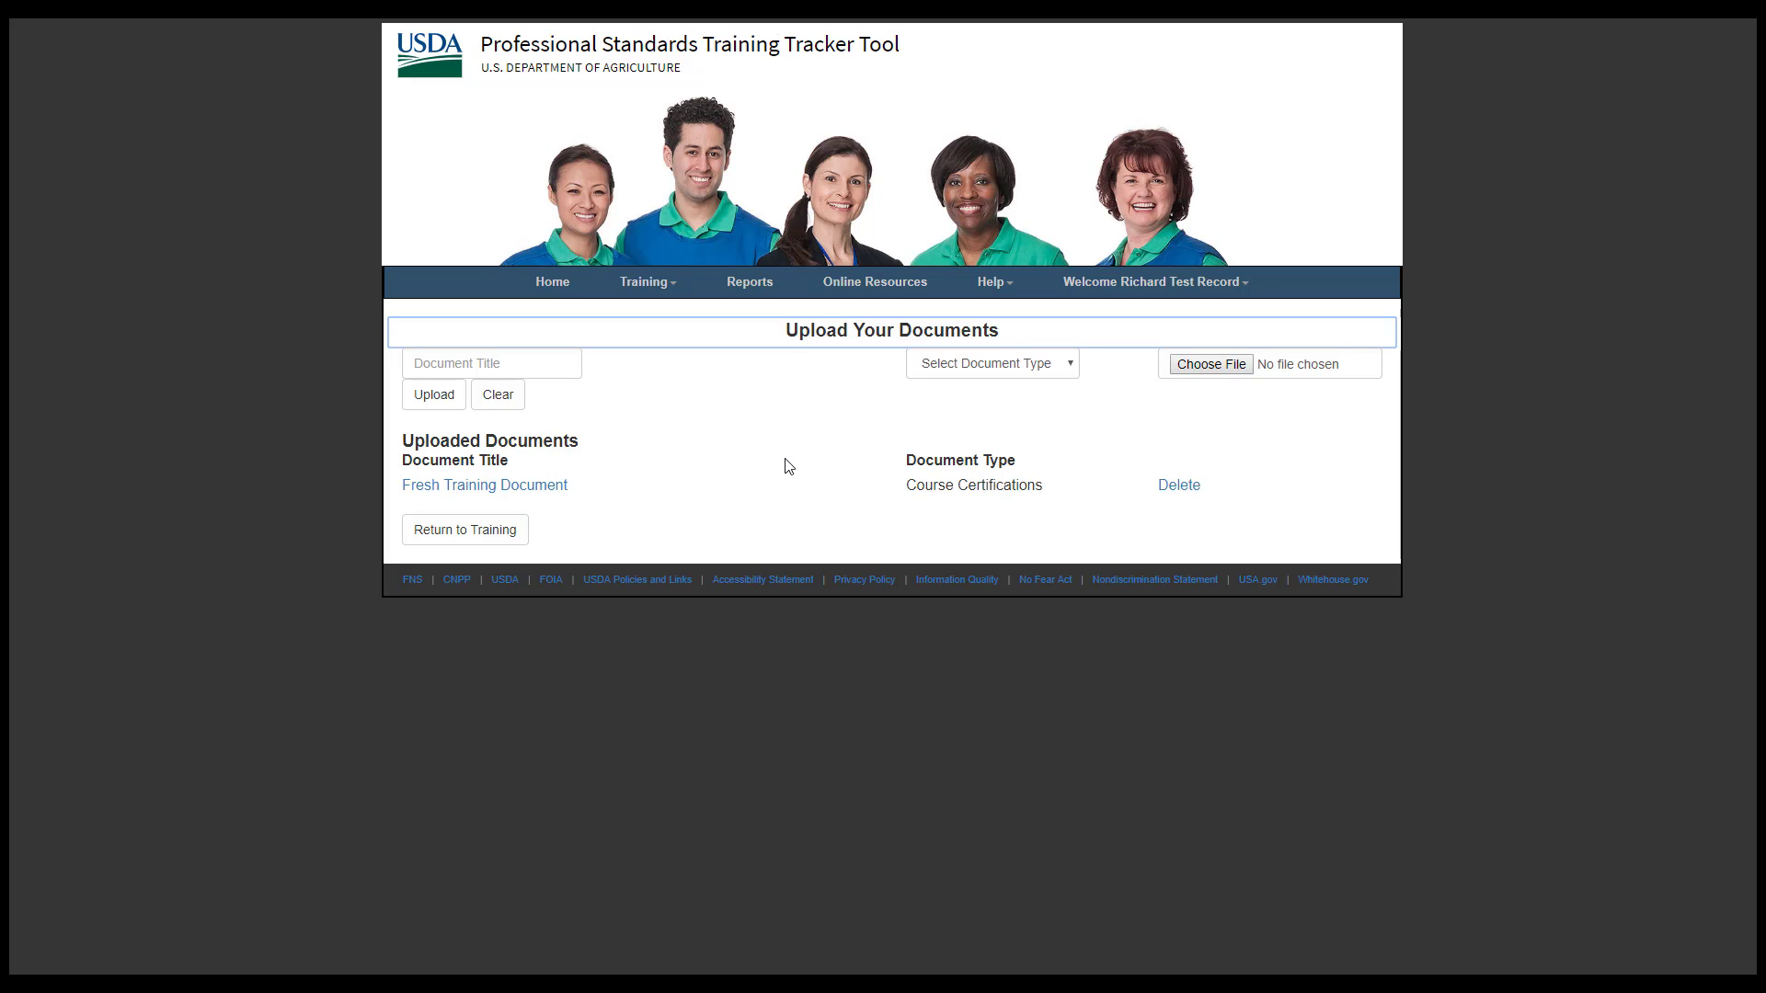
{"action": "left_click", "coordinate": [667, 421]}
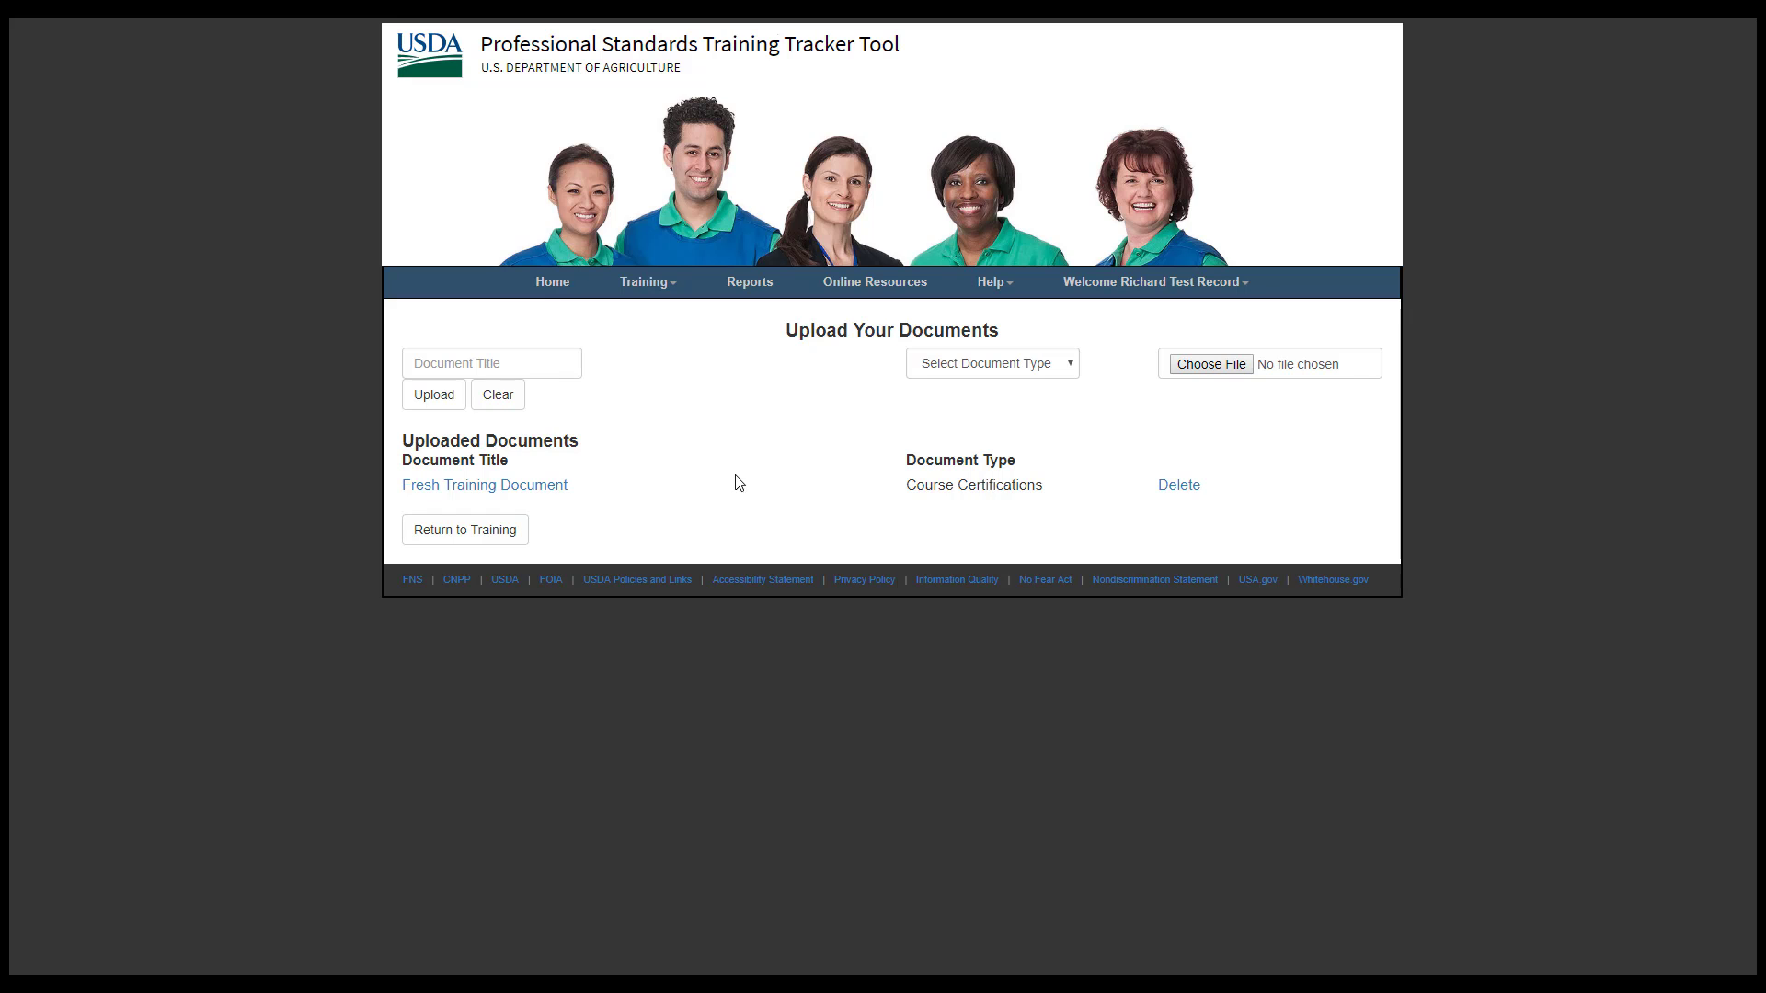
{"action": "left_click", "coordinate": [502, 541]}
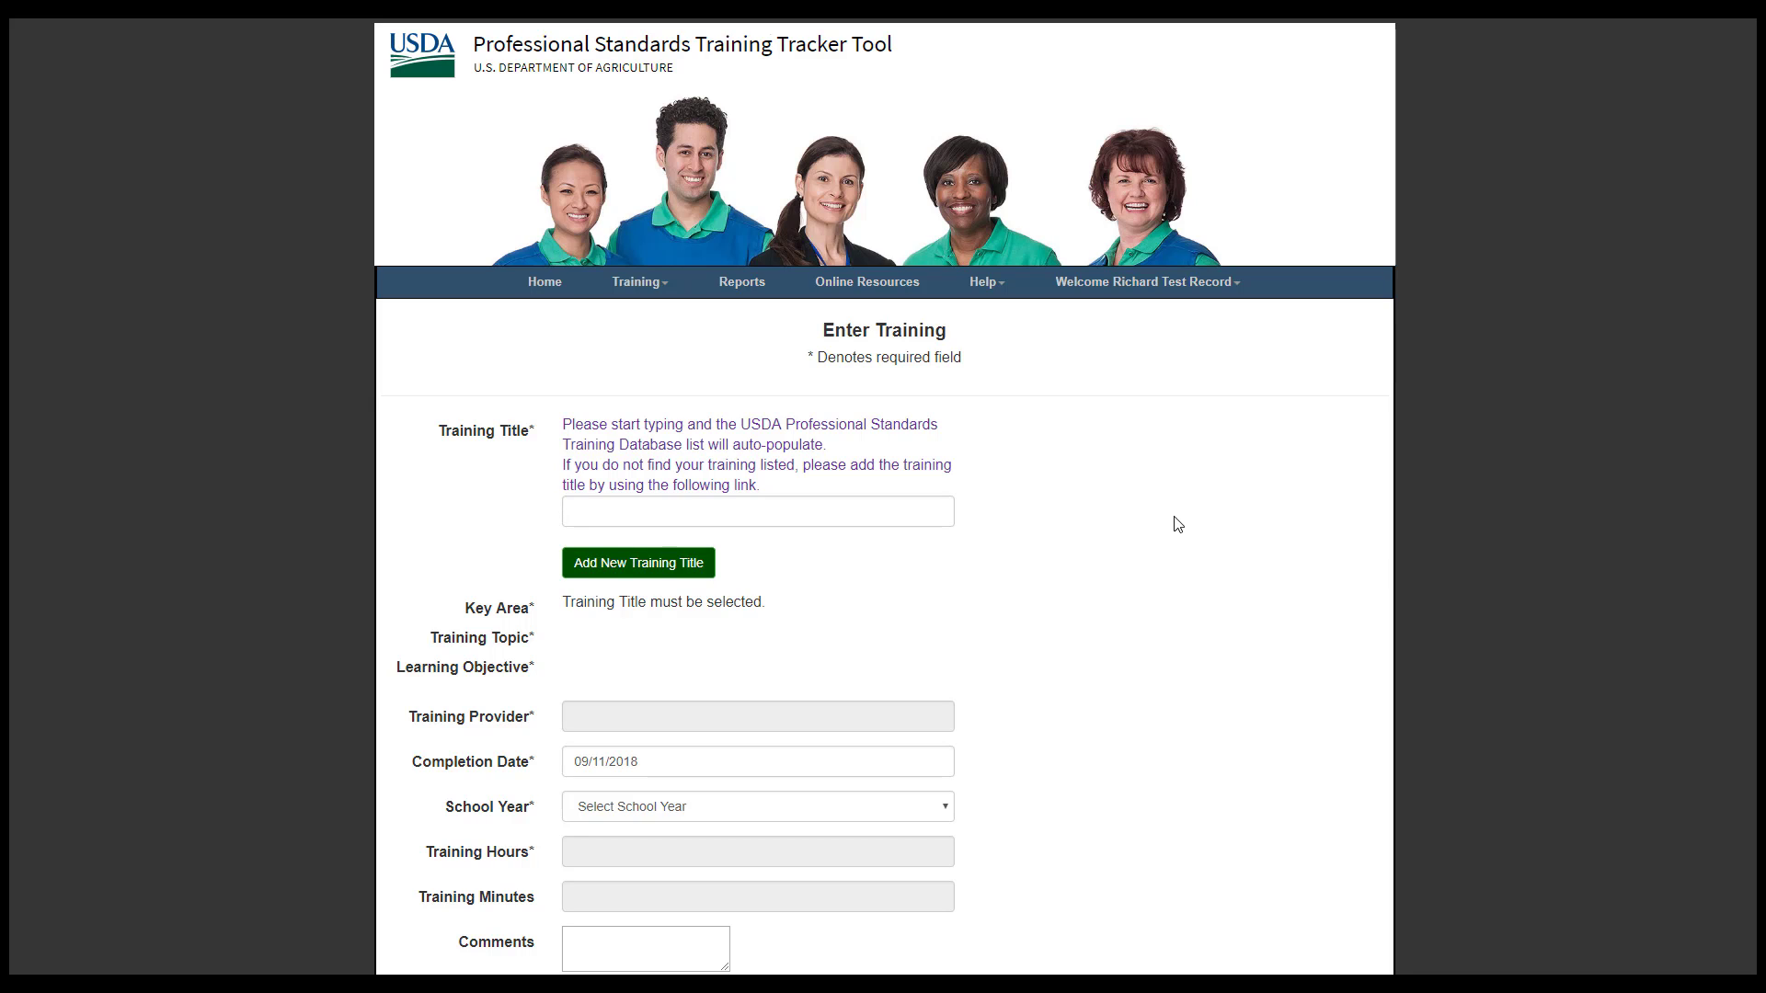
- Add a new training title "A Fresh Training Class" with 0 hours, 30 minutes, provider "Go Fresh Training" and format "Webinar"
{"action": "left_click", "coordinate": [669, 567]}
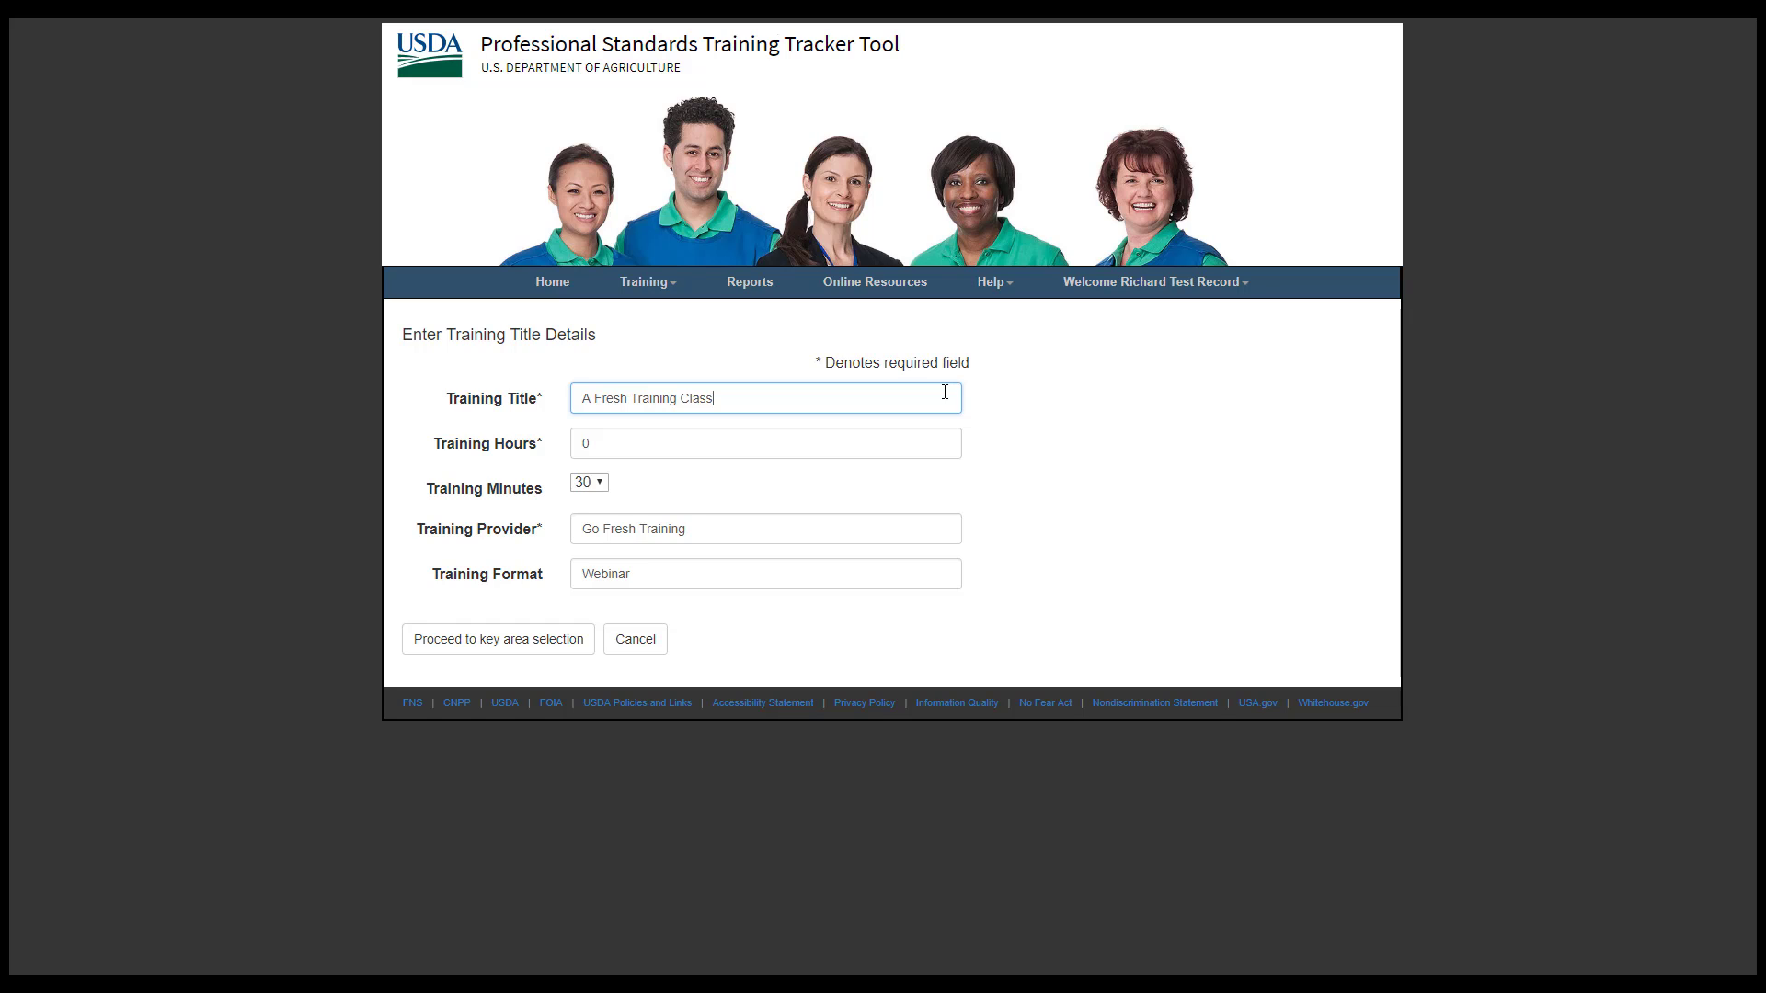
{"action": "left_click", "coordinate": [865, 443]}
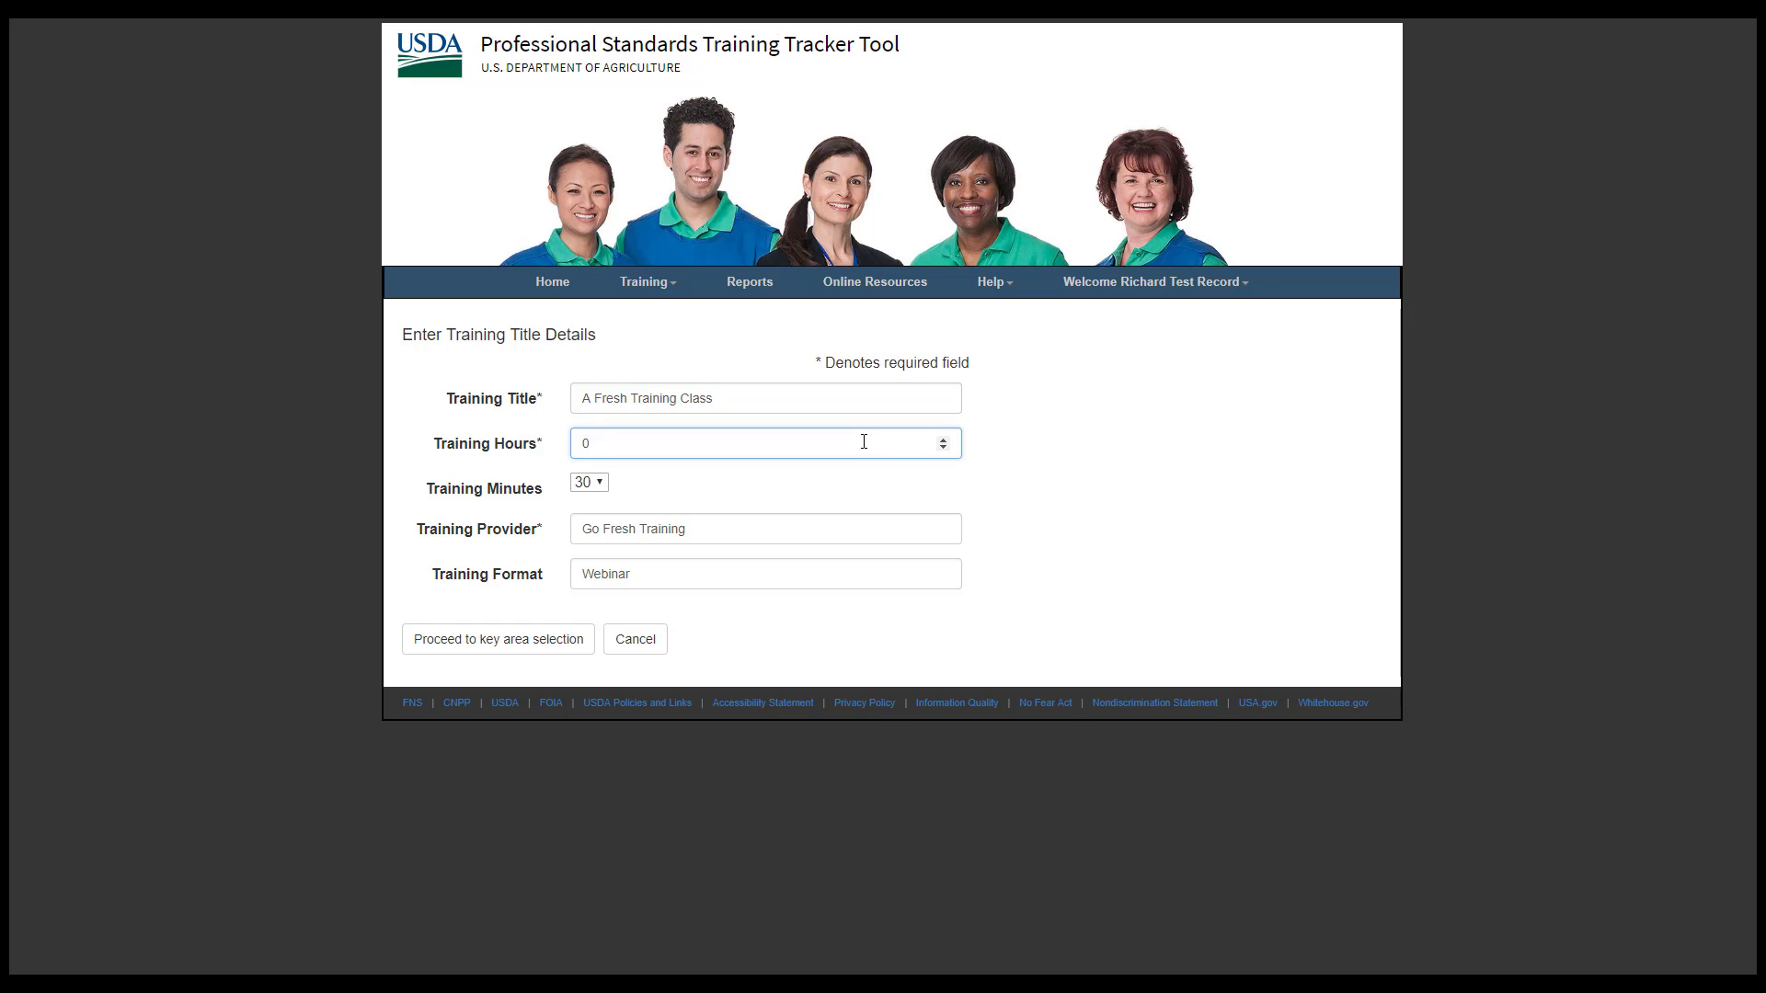
{"action": "left_click", "coordinate": [828, 528]}
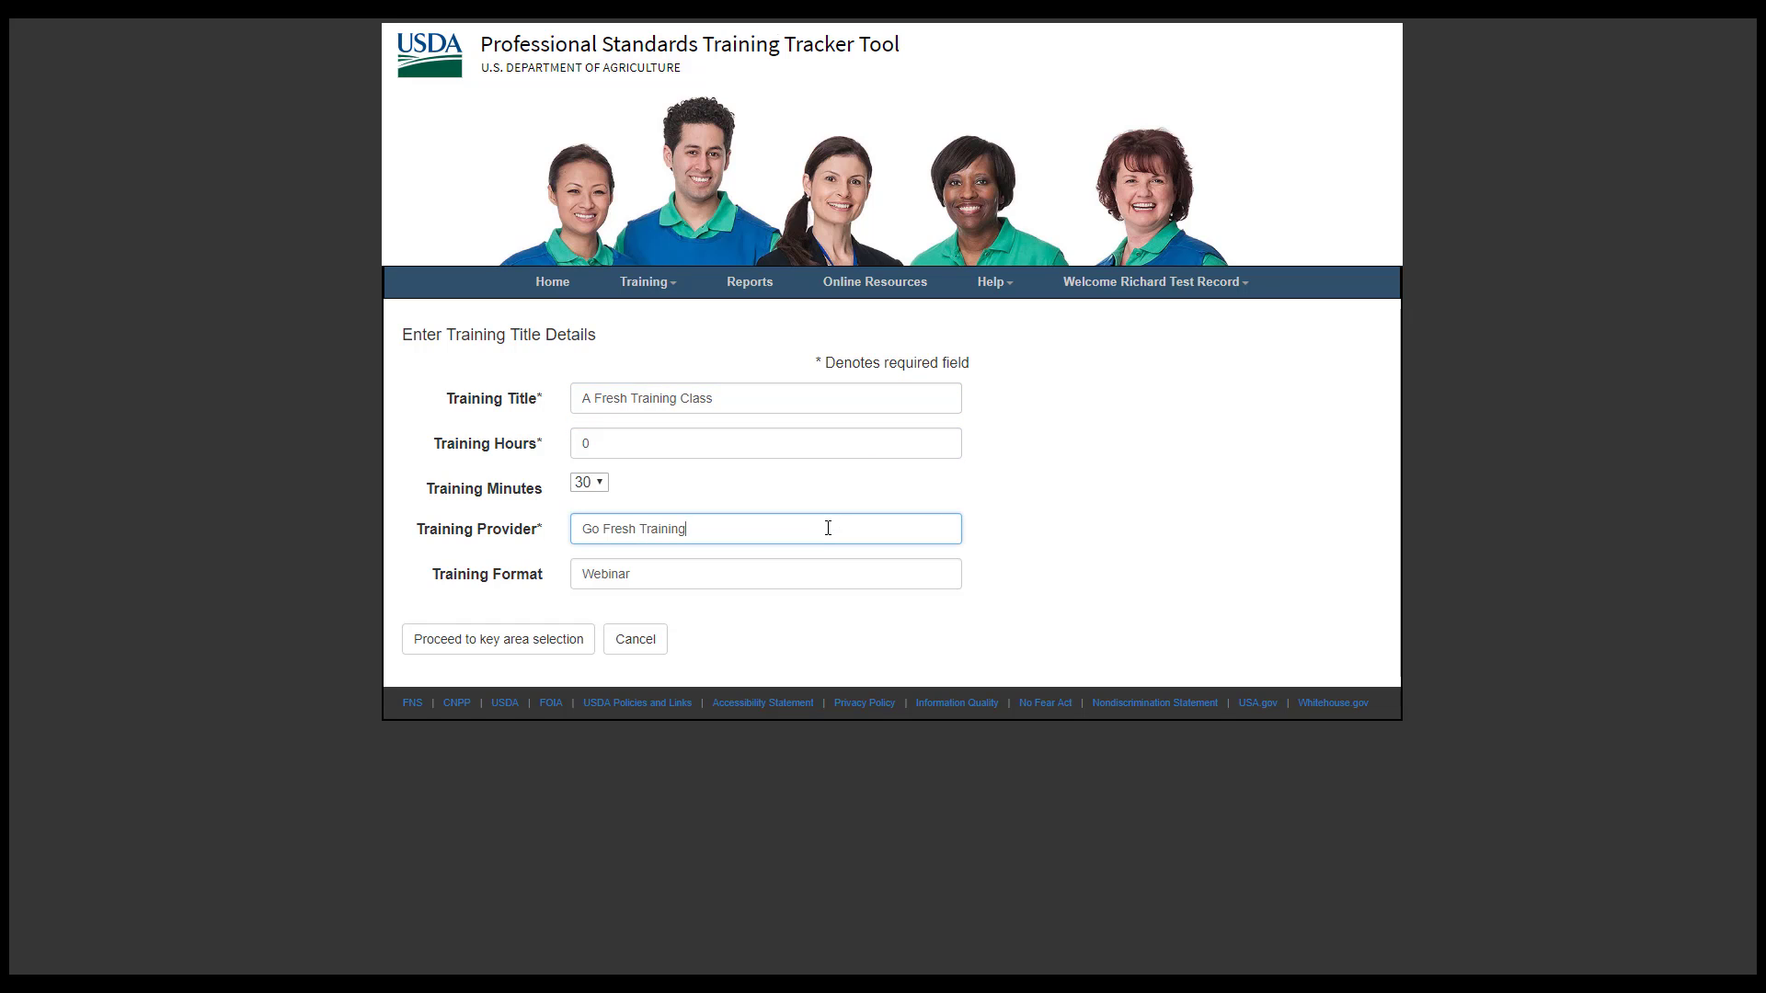
{"action": "left_click", "coordinate": [783, 579]}
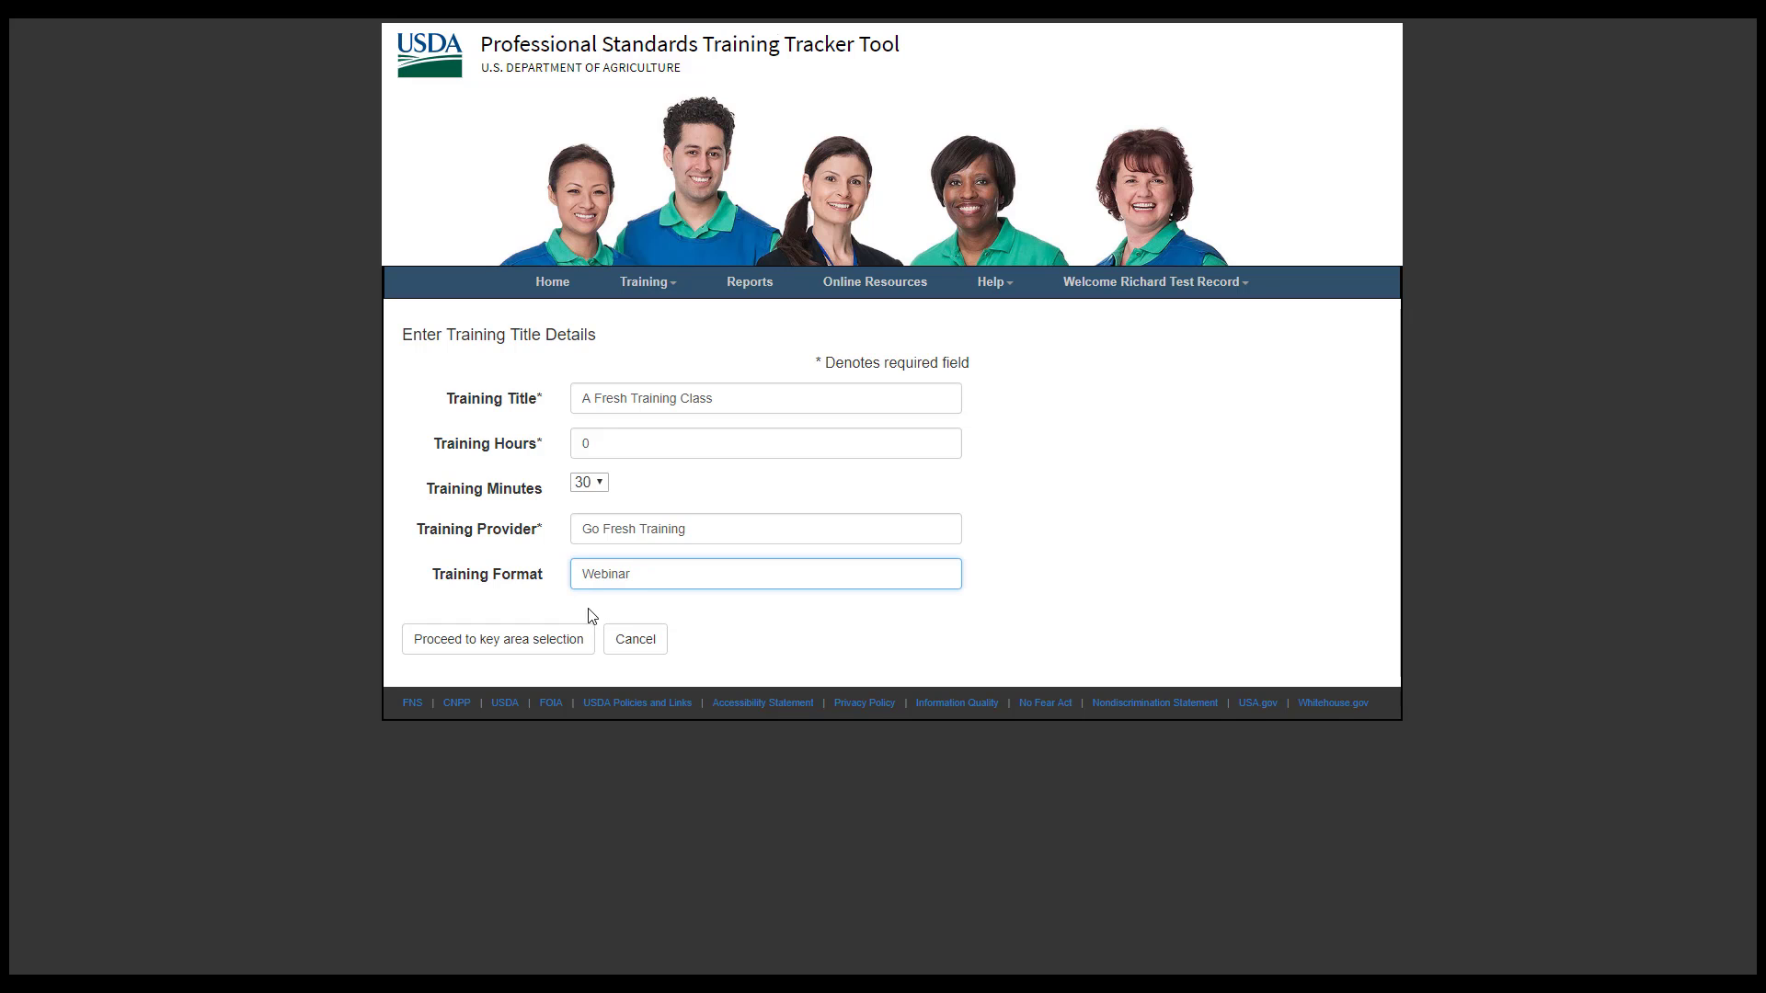
{"action": "left_click", "coordinate": [537, 642]}
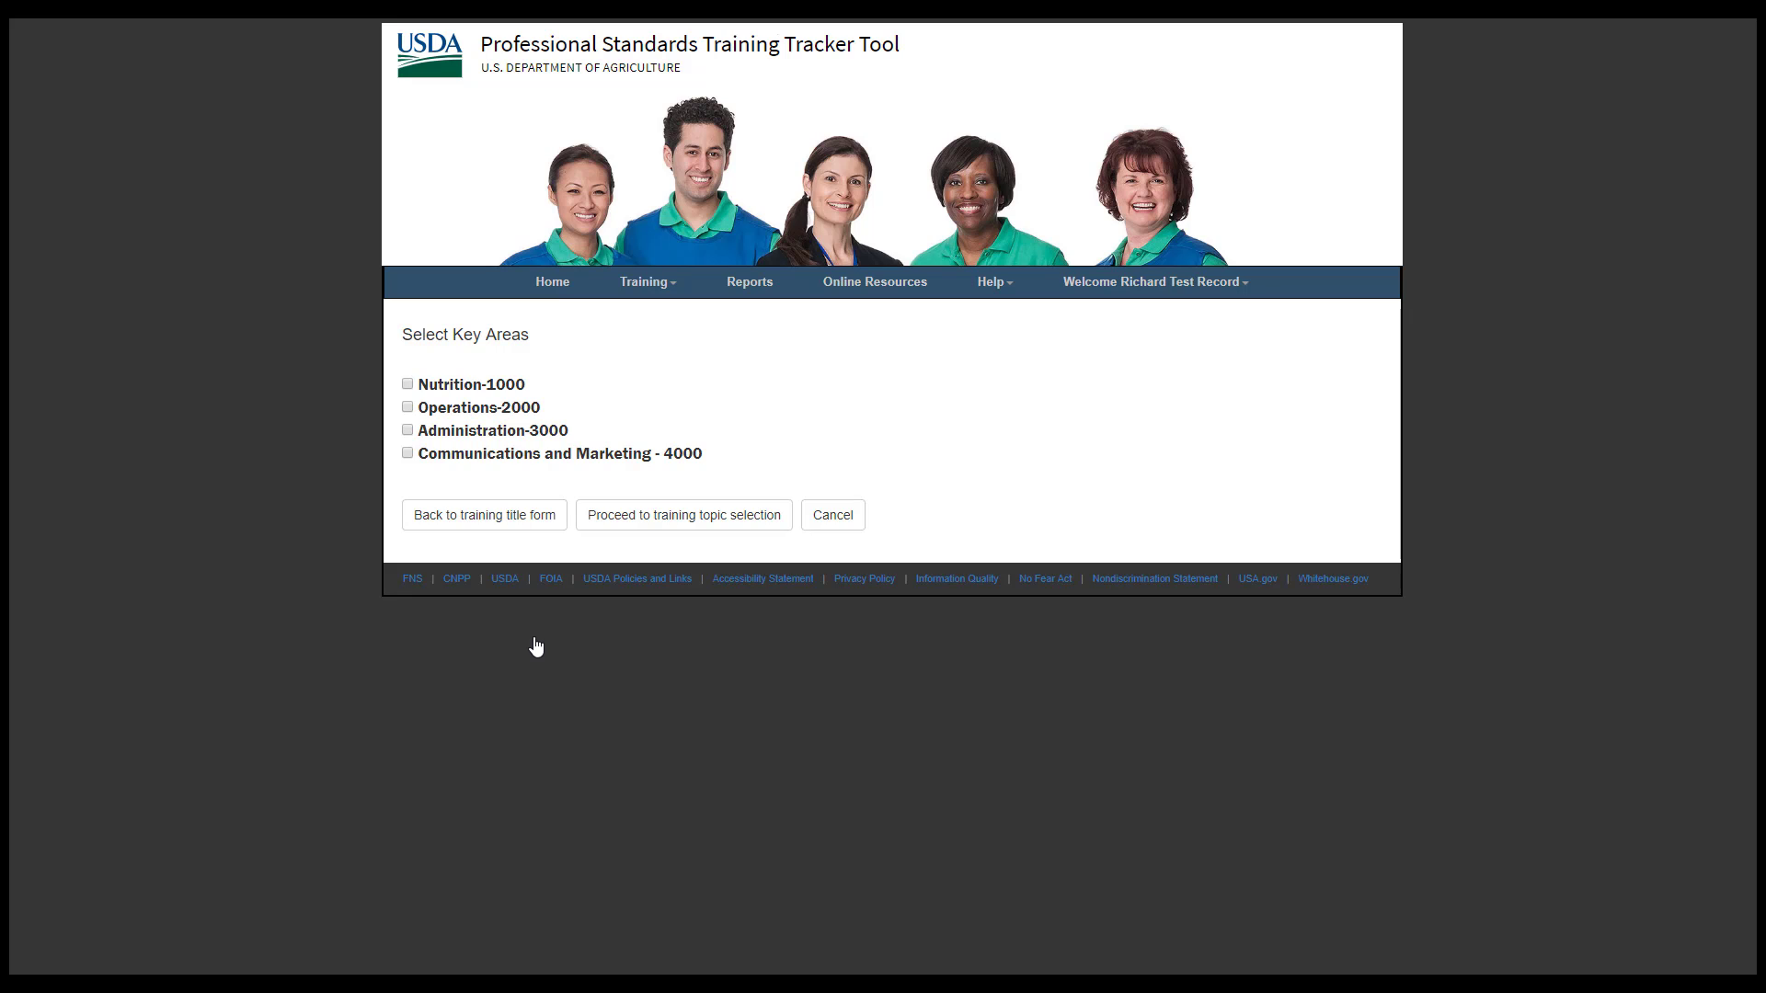
- Assign the key area Nutrition-1000 and the training topic Nutrition Education -1200 to the new title
{"action": "left_click", "coordinate": [408, 384]}
{"action": "left_click", "coordinate": [648, 520]}
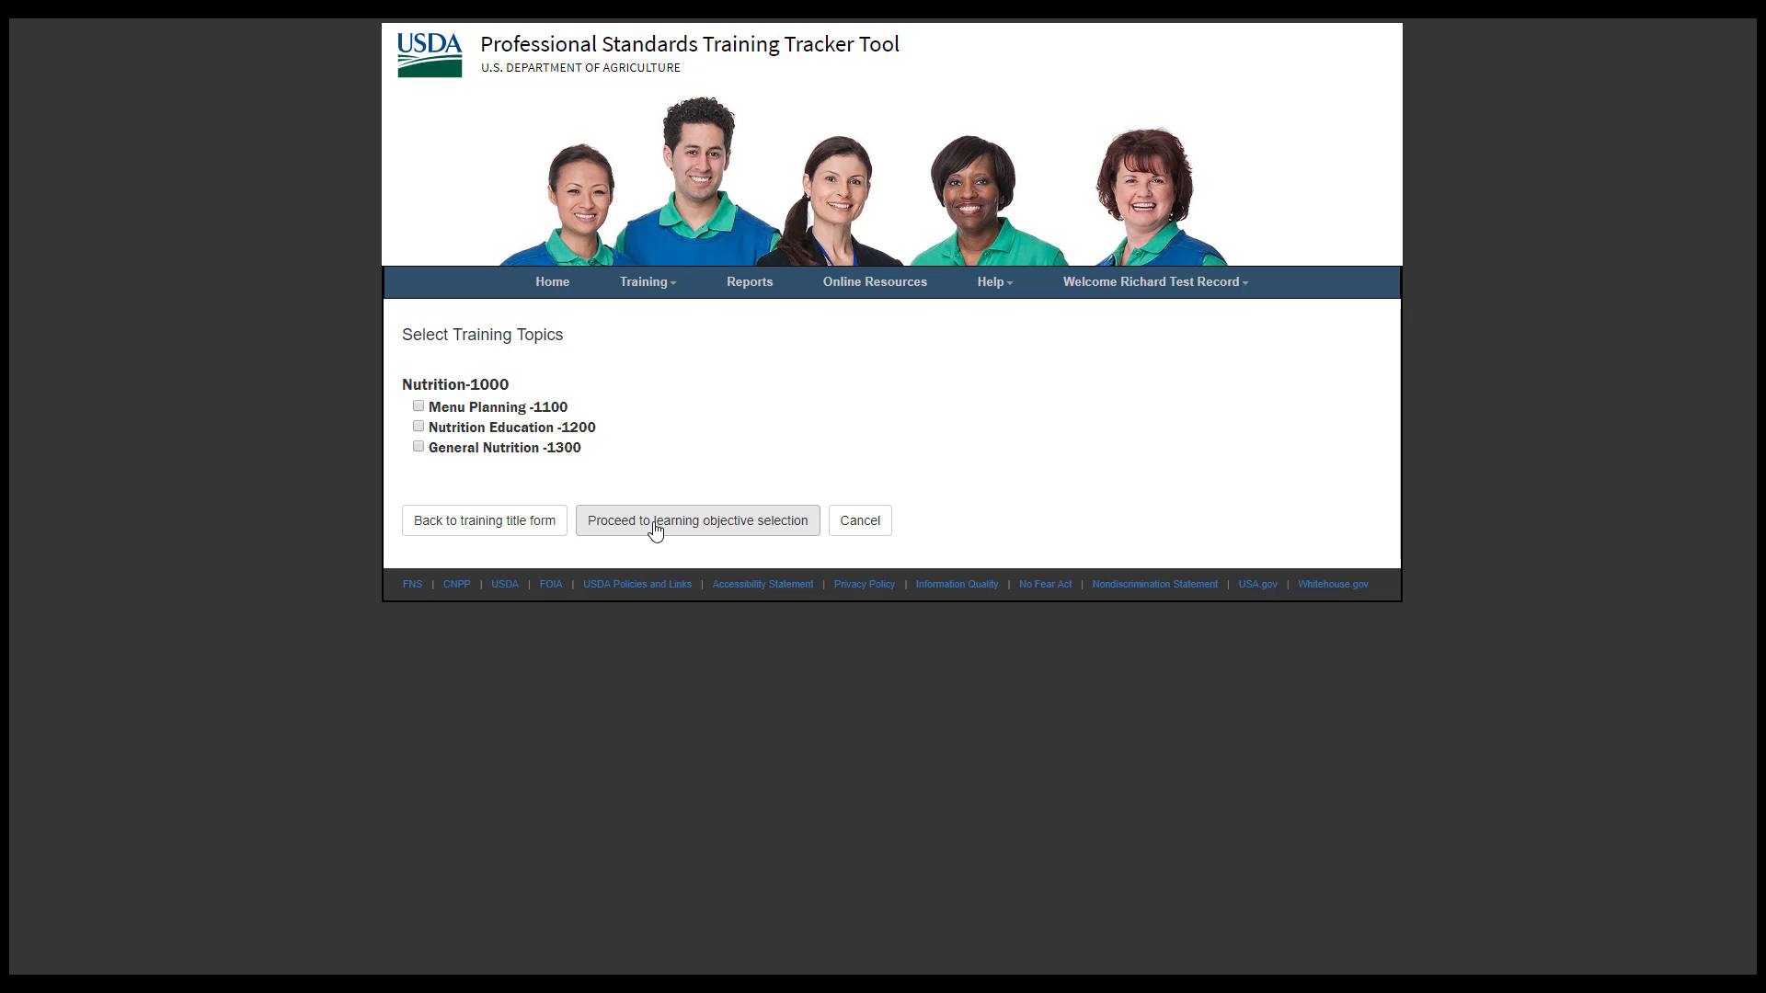
{"action": "left_click", "coordinate": [419, 428]}
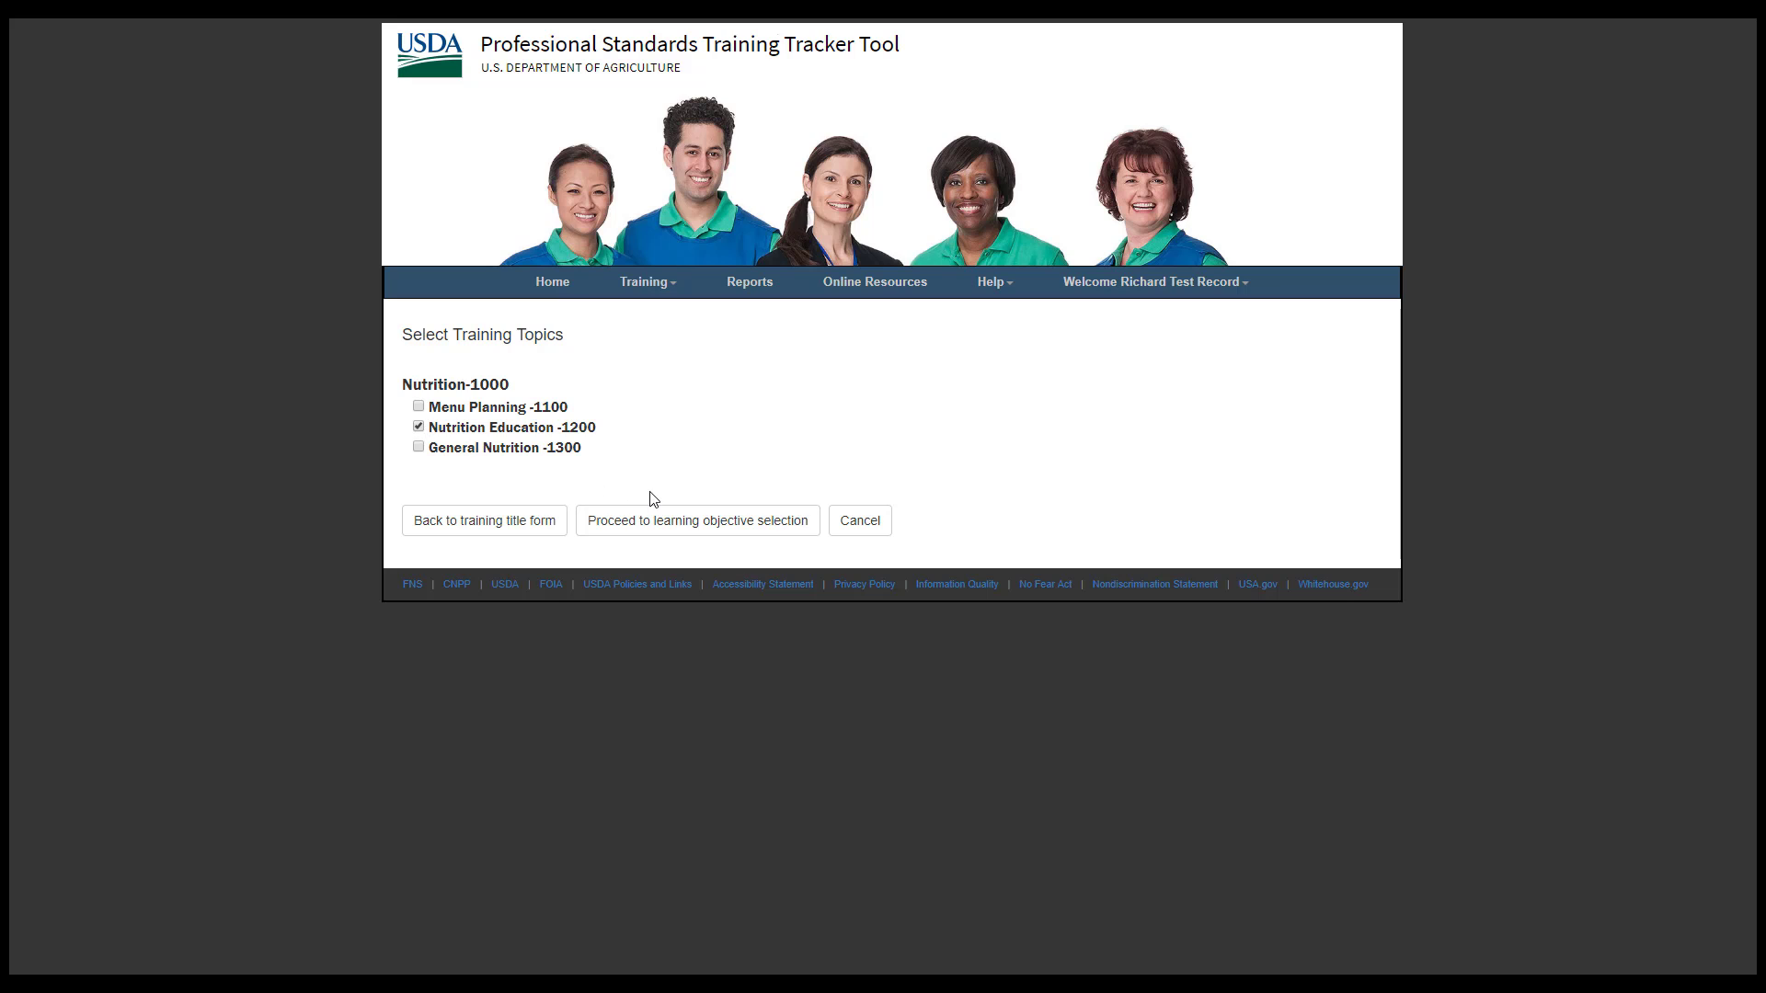
{"action": "left_click", "coordinate": [660, 525]}
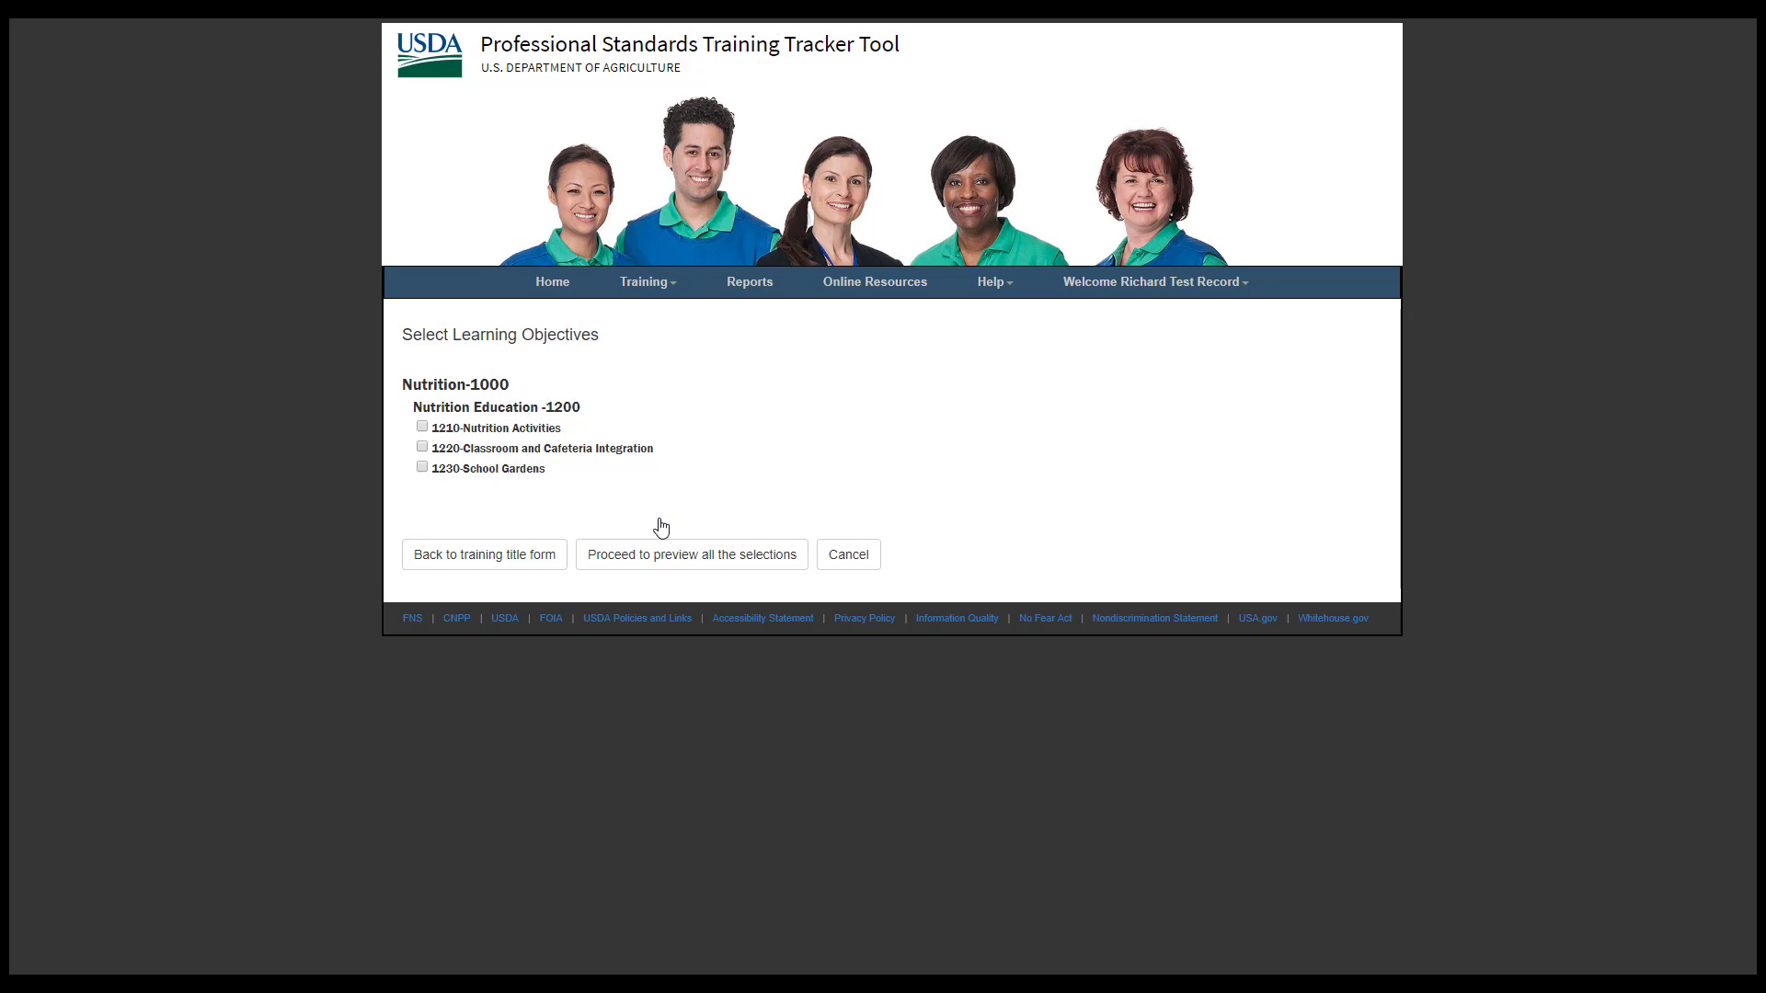
- Choose the learning objectives 1210-Nutrition Activities and 1220-Classroom and Cafeteria Integration, and save the new training title
{"action": "left_click", "coordinate": [422, 427]}
{"action": "left_click", "coordinate": [429, 447]}
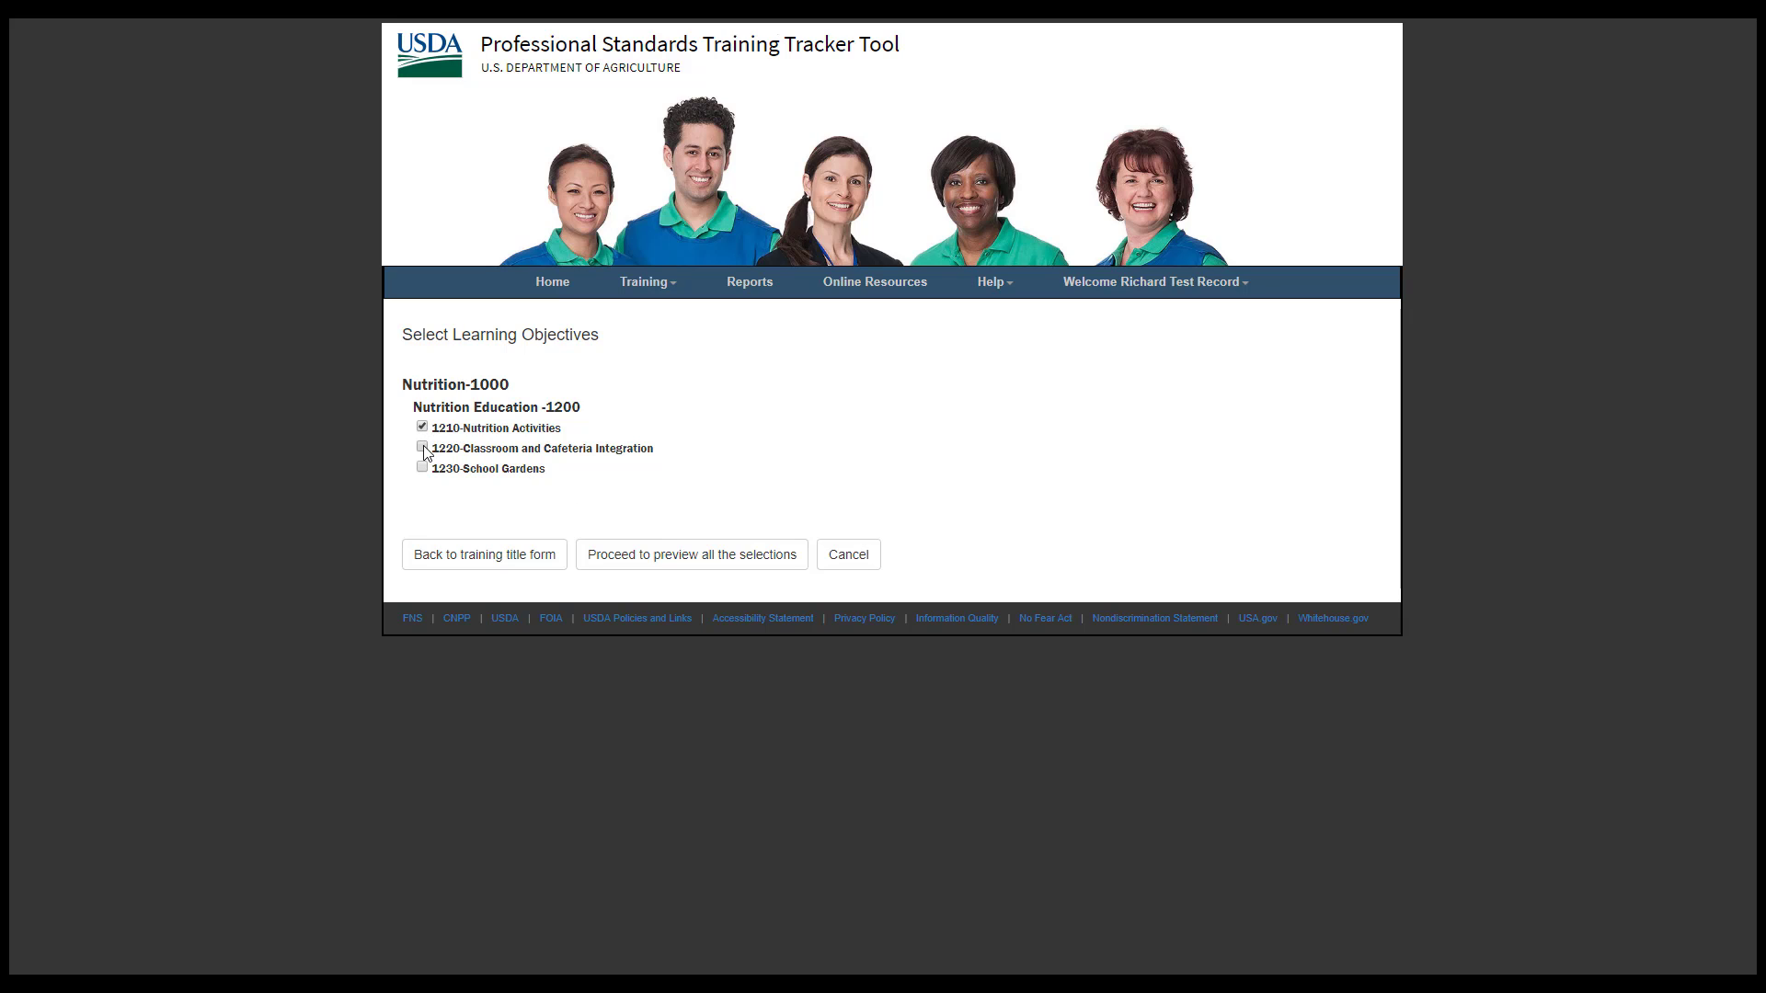
{"action": "left_click", "coordinate": [681, 557]}
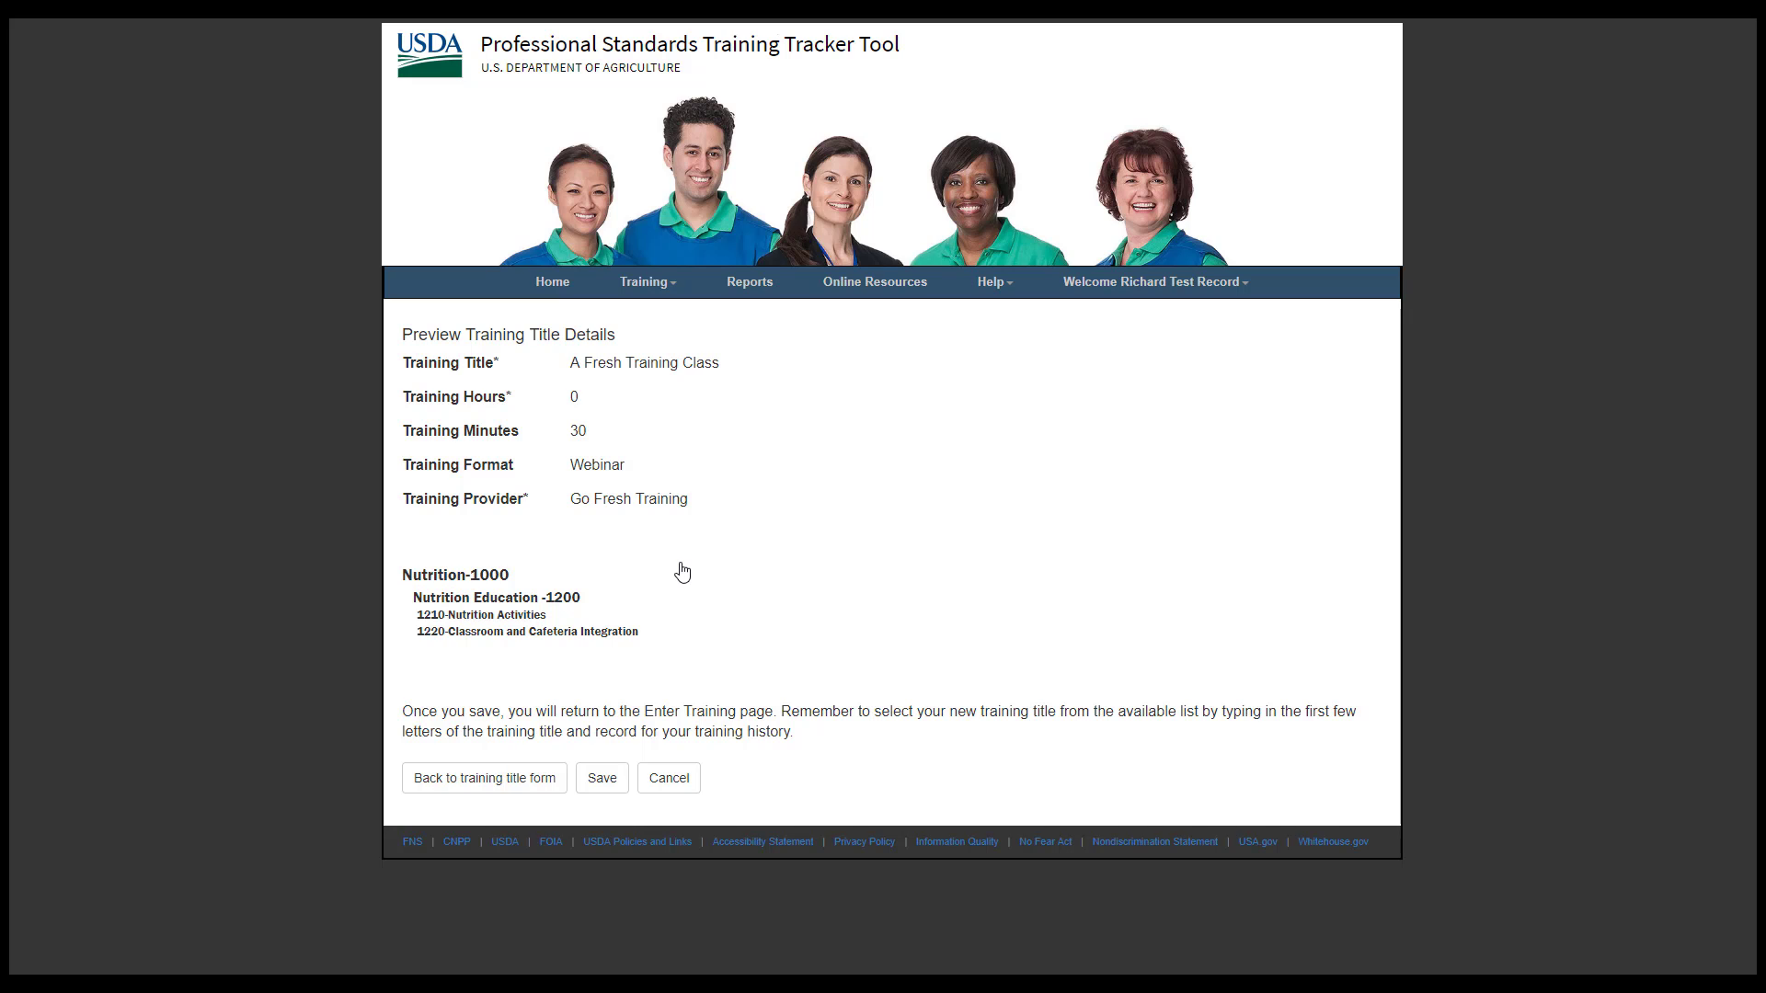
{"action": "left_click", "coordinate": [605, 784]}
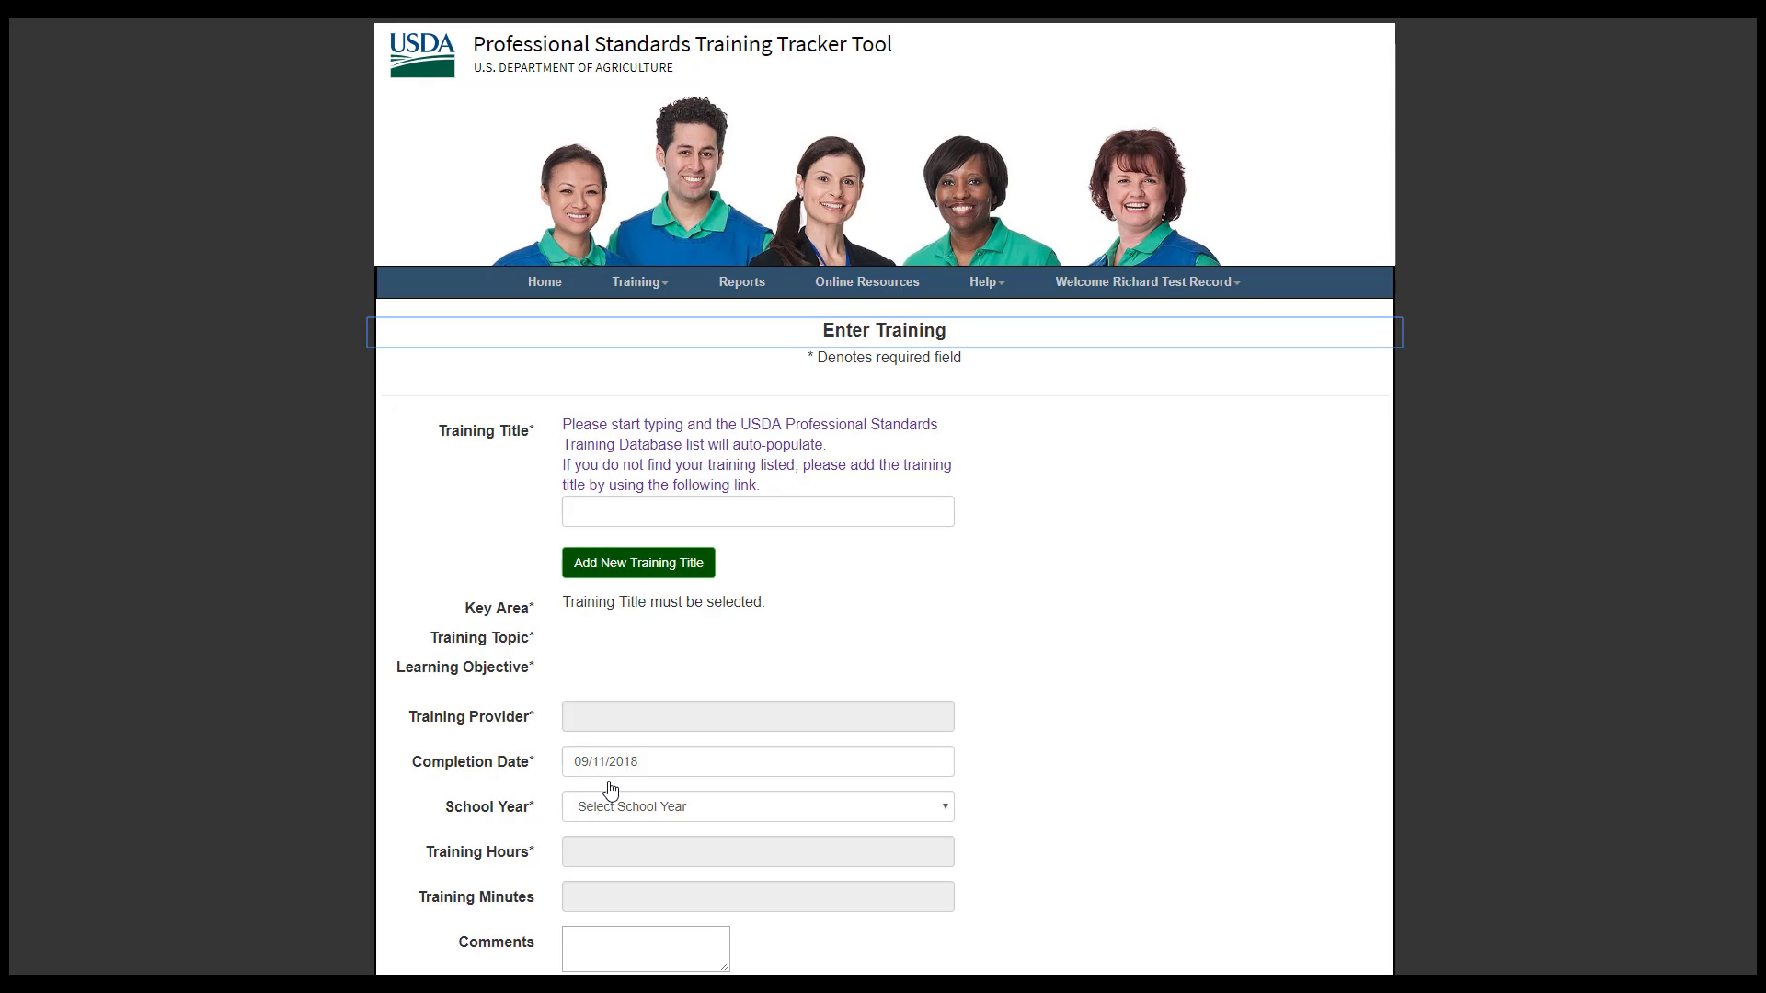
- Look up the new training title in the Enter Training form with "A Fresh"
{"action": "left_click", "coordinate": [643, 518]}
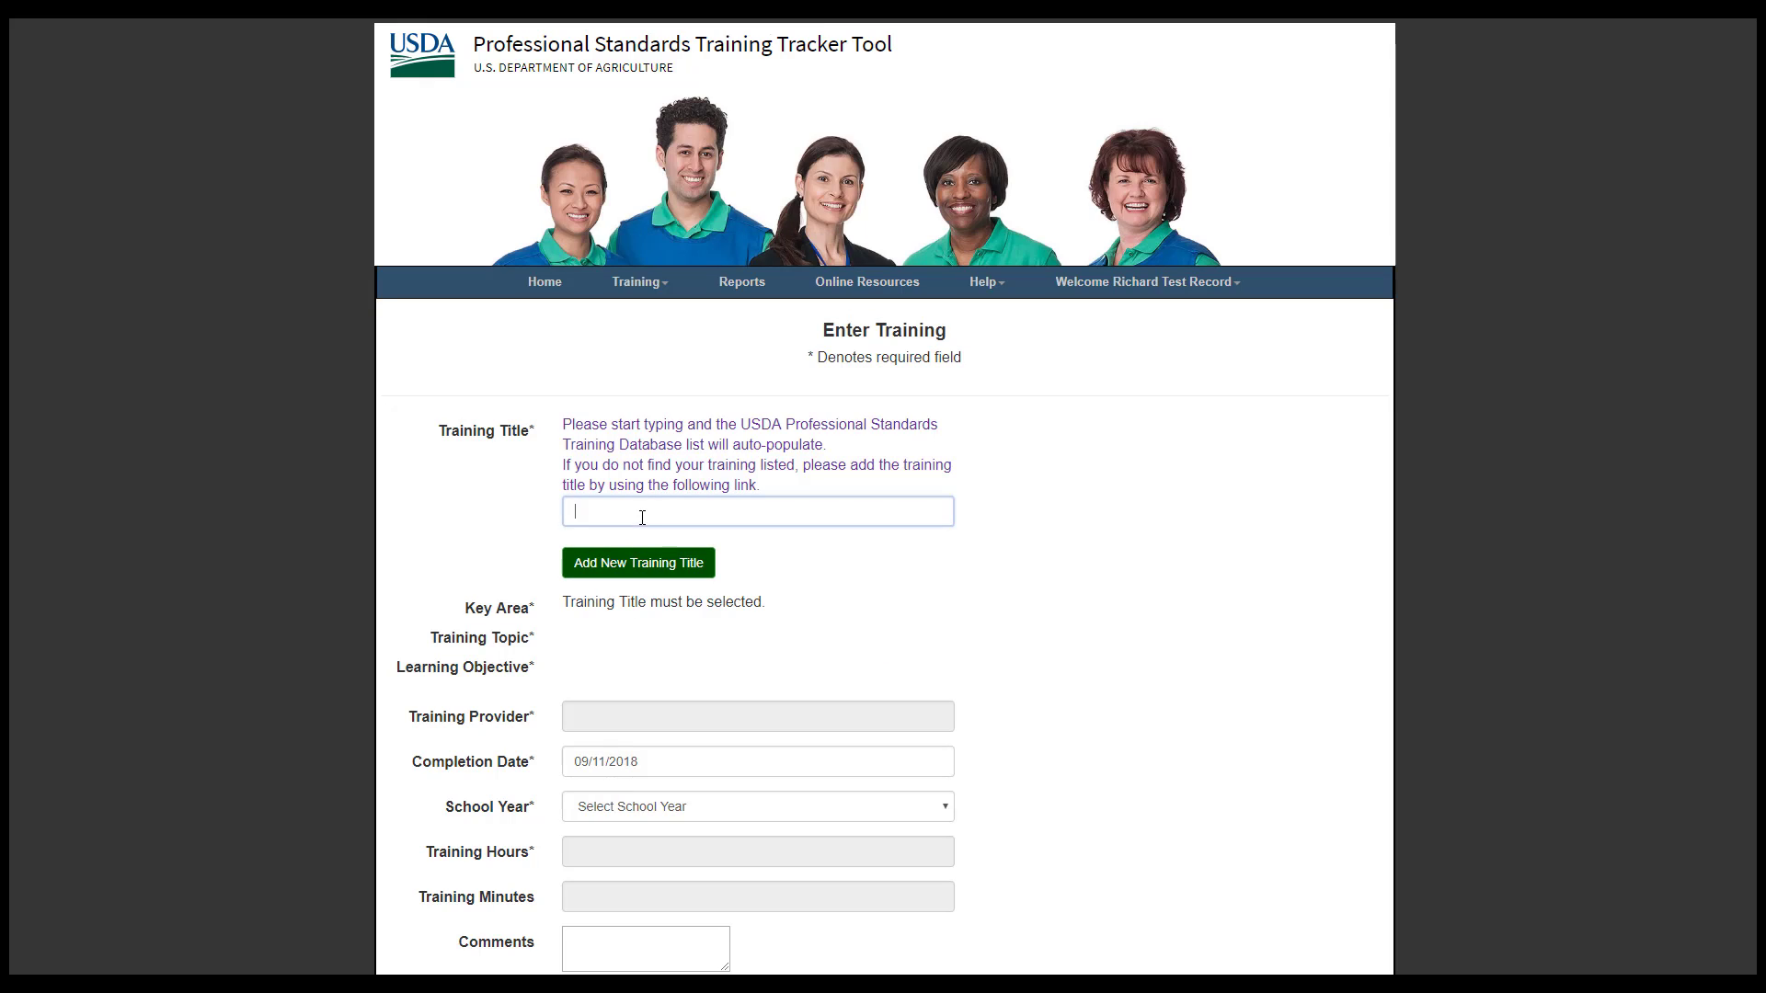
{"action": "type", "text": "A Fresh"}
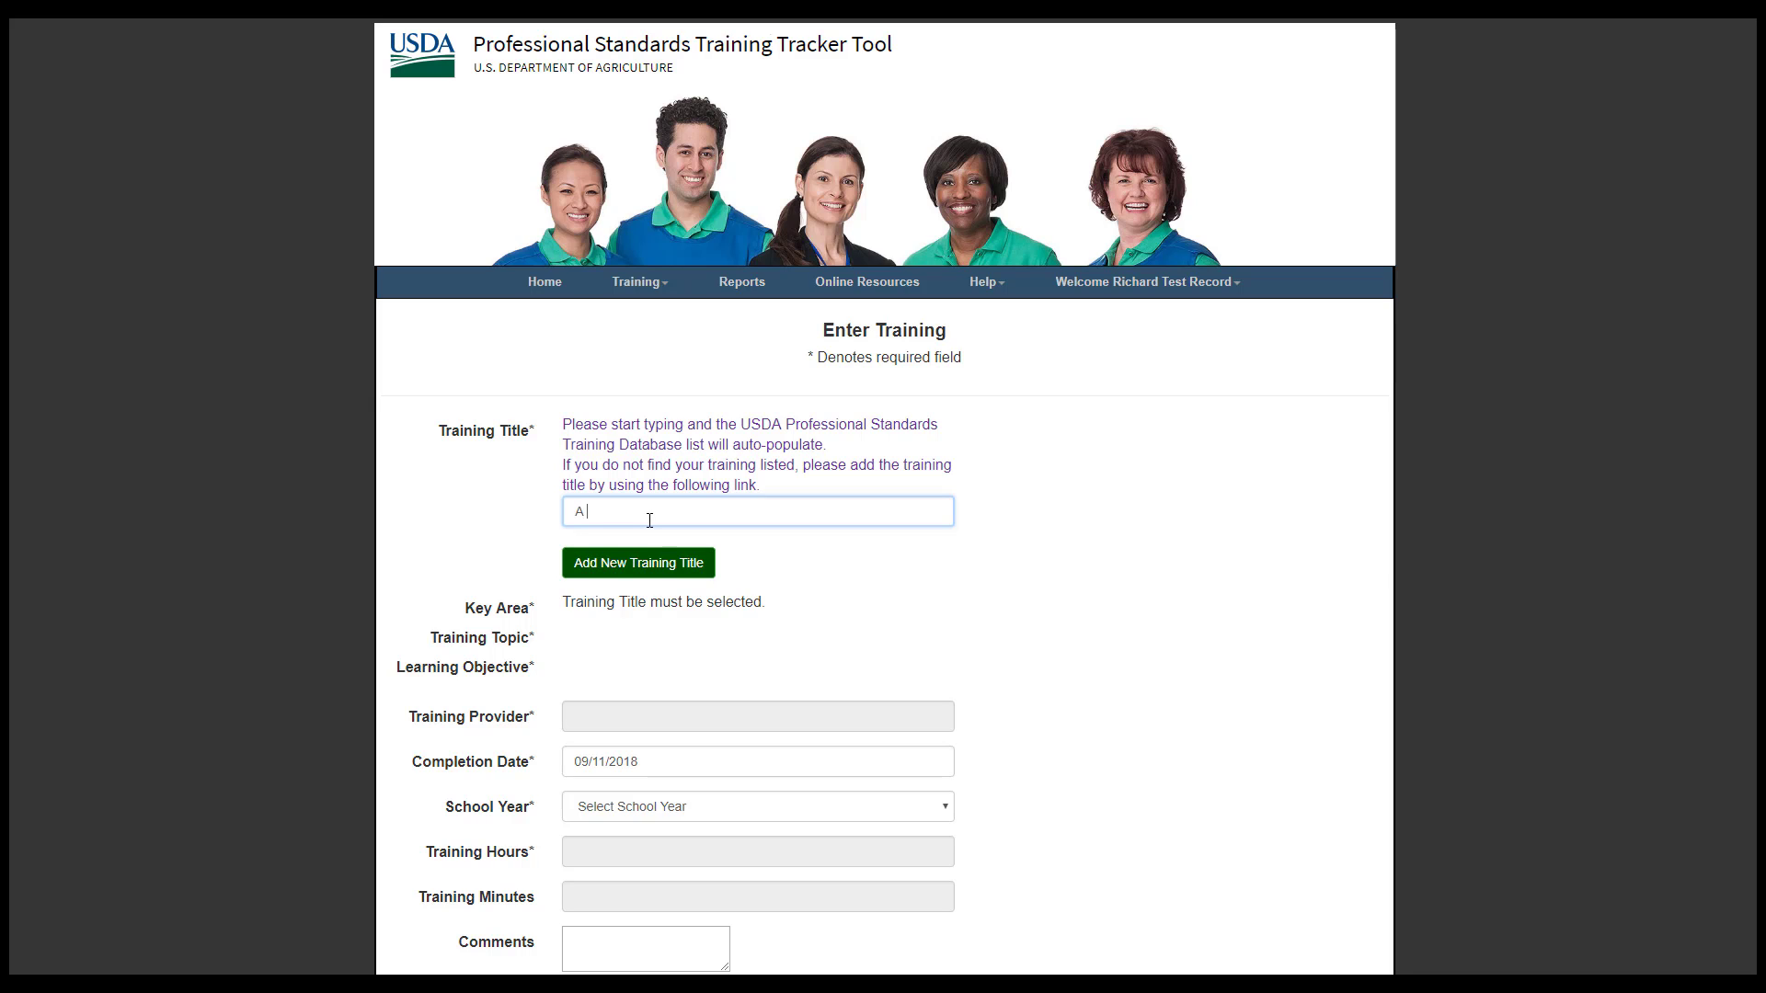